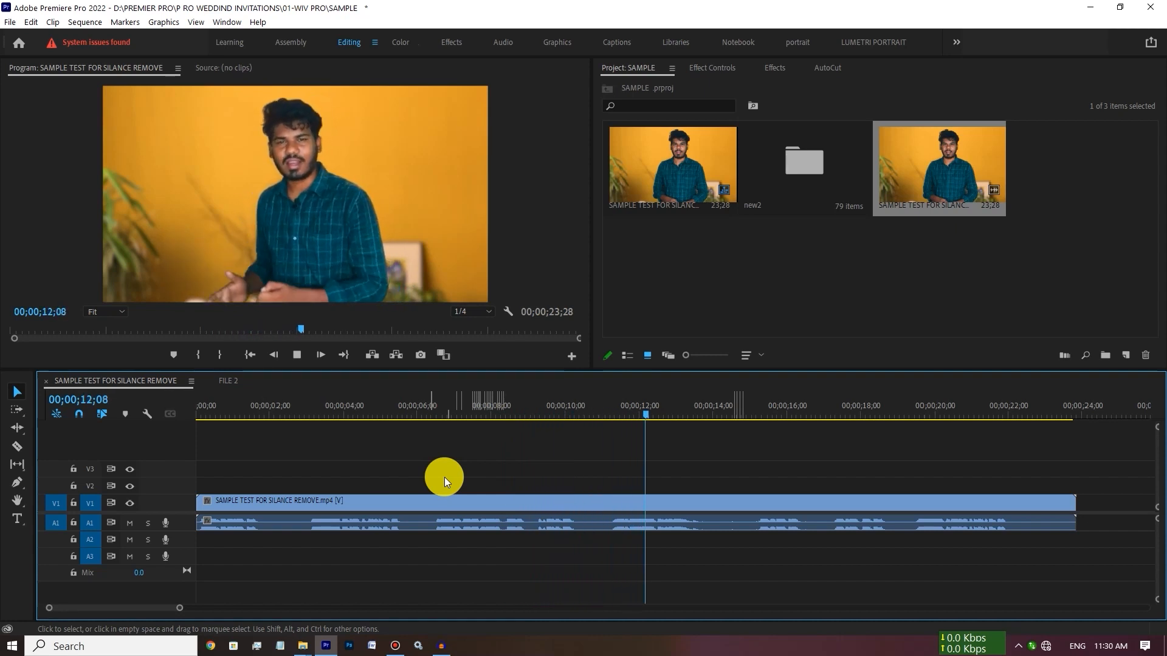
# - Stop playback and cut the clip with the Razor tool at the start and end of the first two silent gaps
pyautogui.press('space')
pyautogui.hotkey('ctrl', 'a')
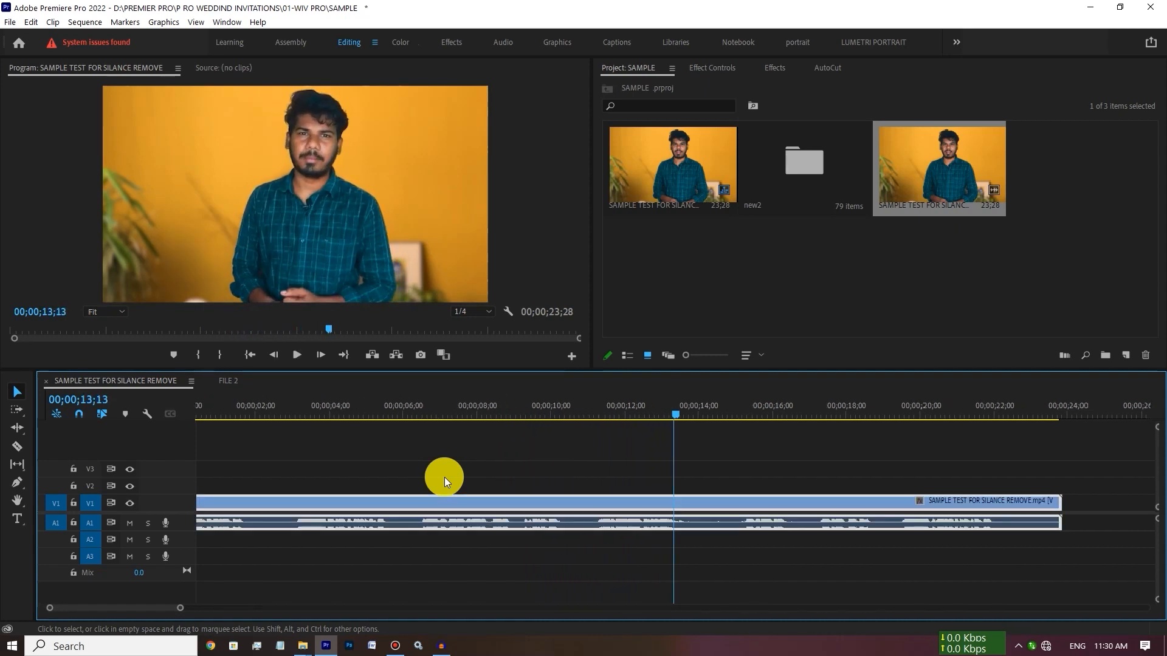
pyautogui.moveTo(170, 607); pyautogui.dragTo(160, 607)
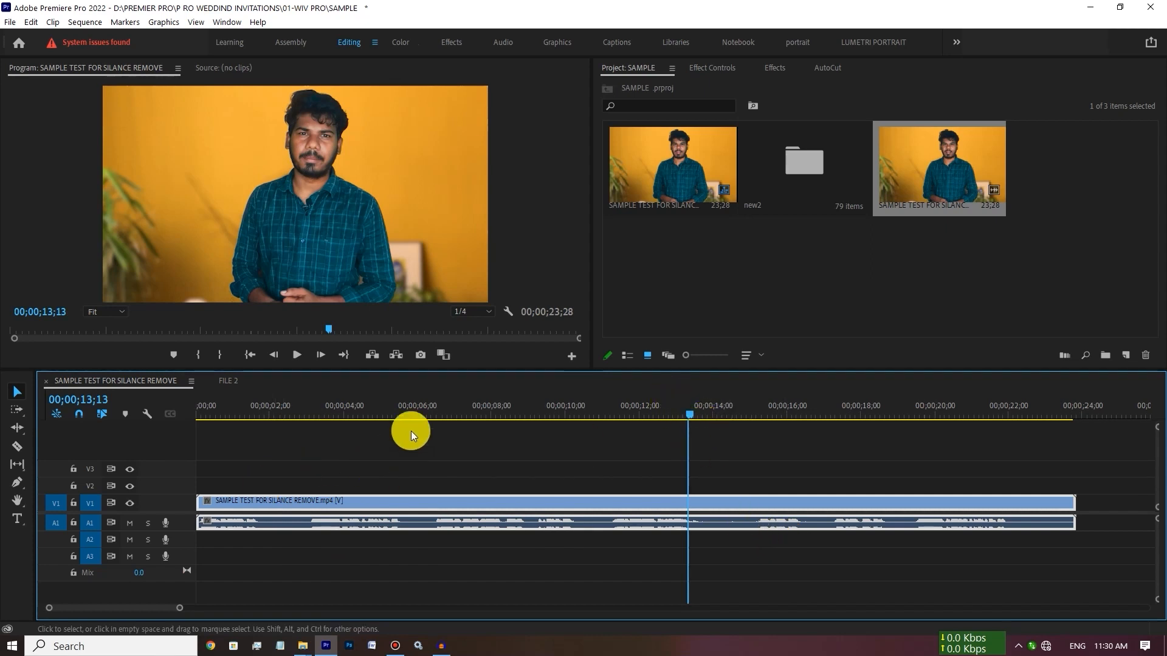
pyautogui.press('c')
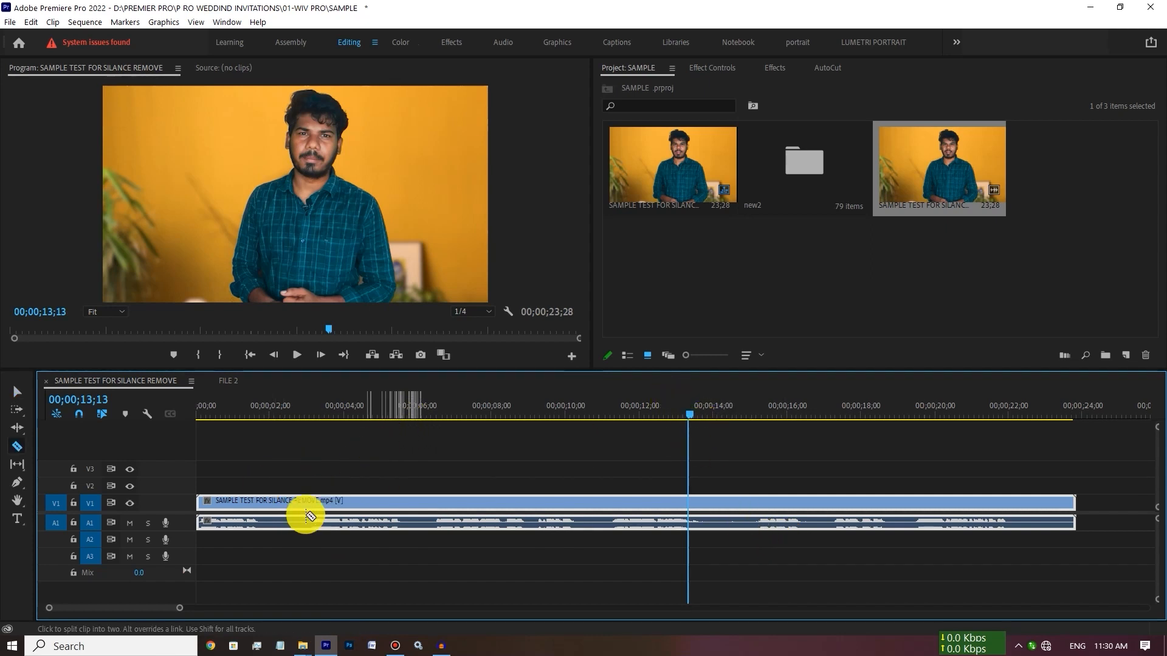
pyautogui.click(263, 523)
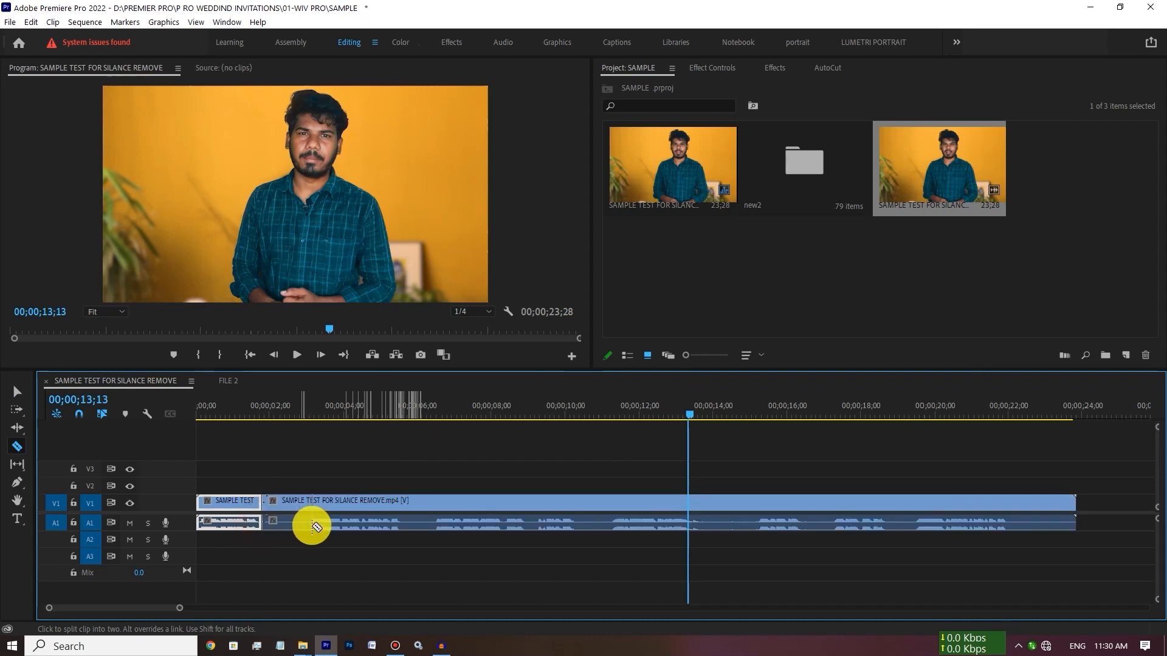
pyautogui.click(312, 520)
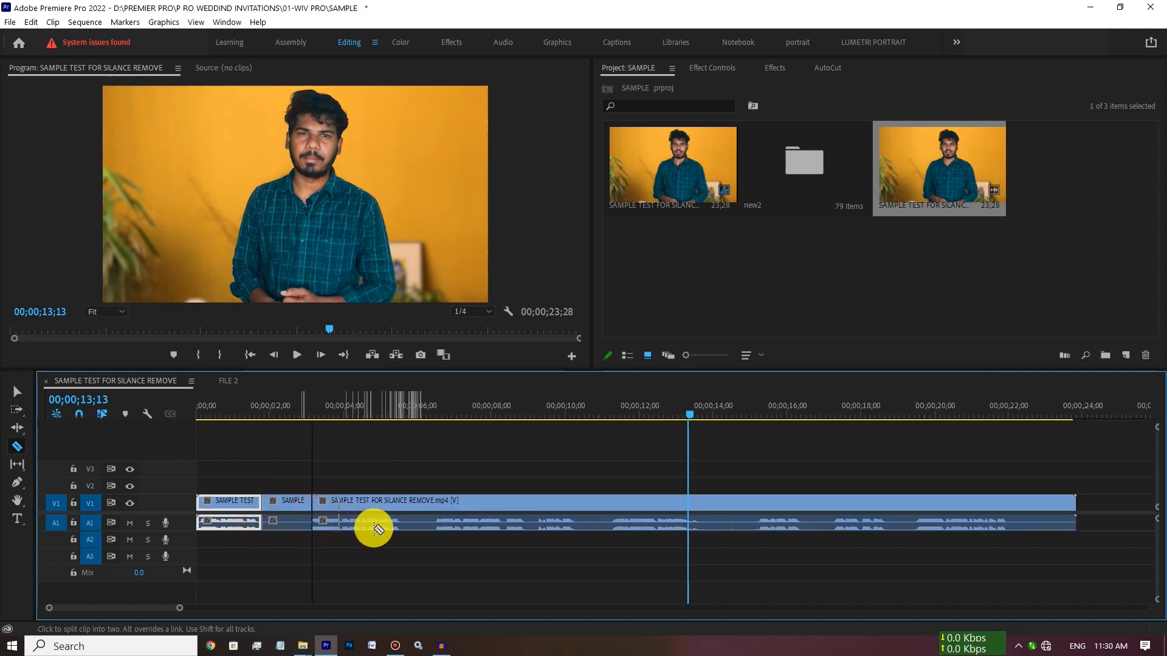
pyautogui.click(402, 521)
pyautogui.click(437, 521)
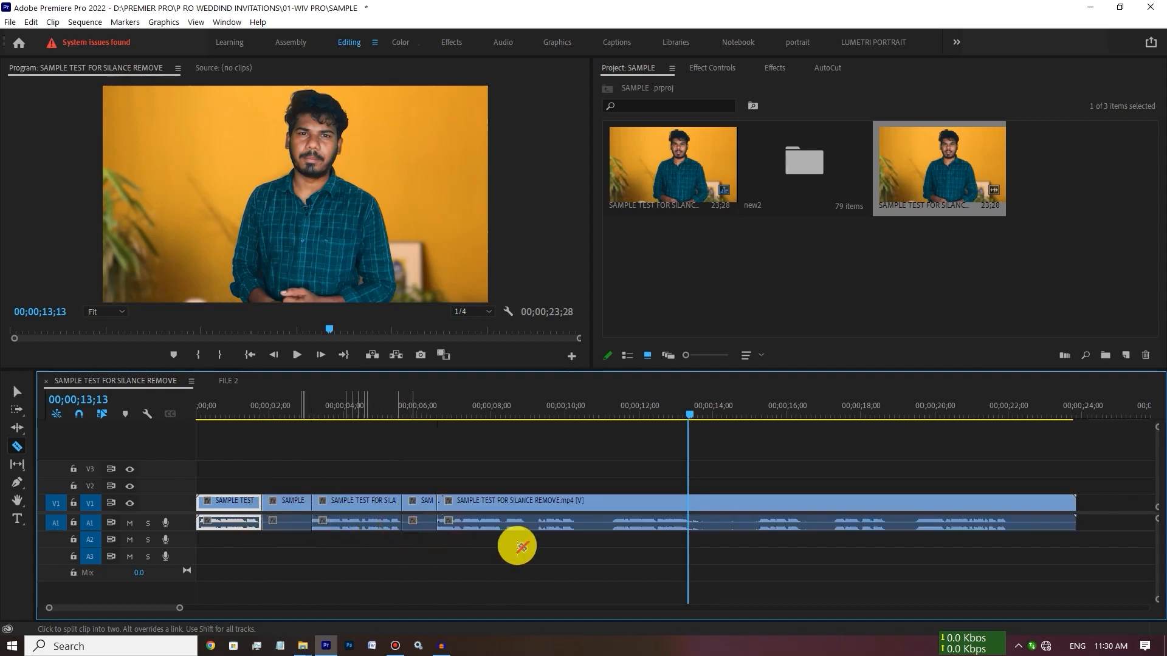
# - Ripple delete the two silent segments cut out of the clip
pyautogui.press('v')
pyautogui.click(413, 509)
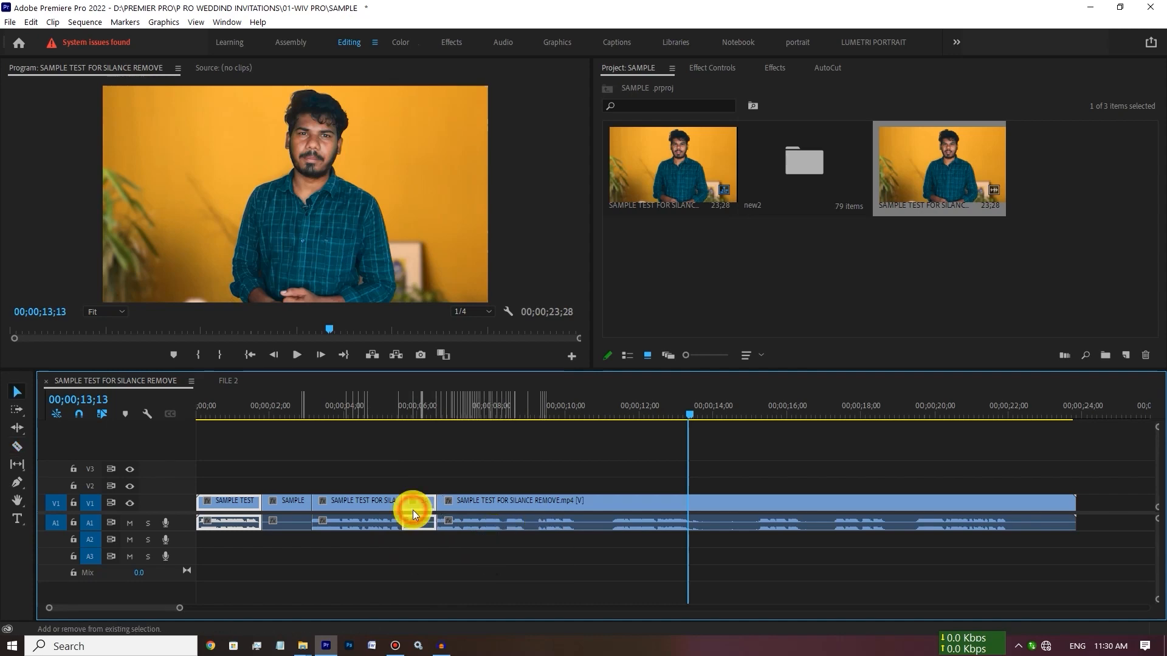
pyautogui.keyDown('shift'); pyautogui.click(286, 522); pyautogui.keyUp('shift')
pyautogui.rightClick(297, 505)
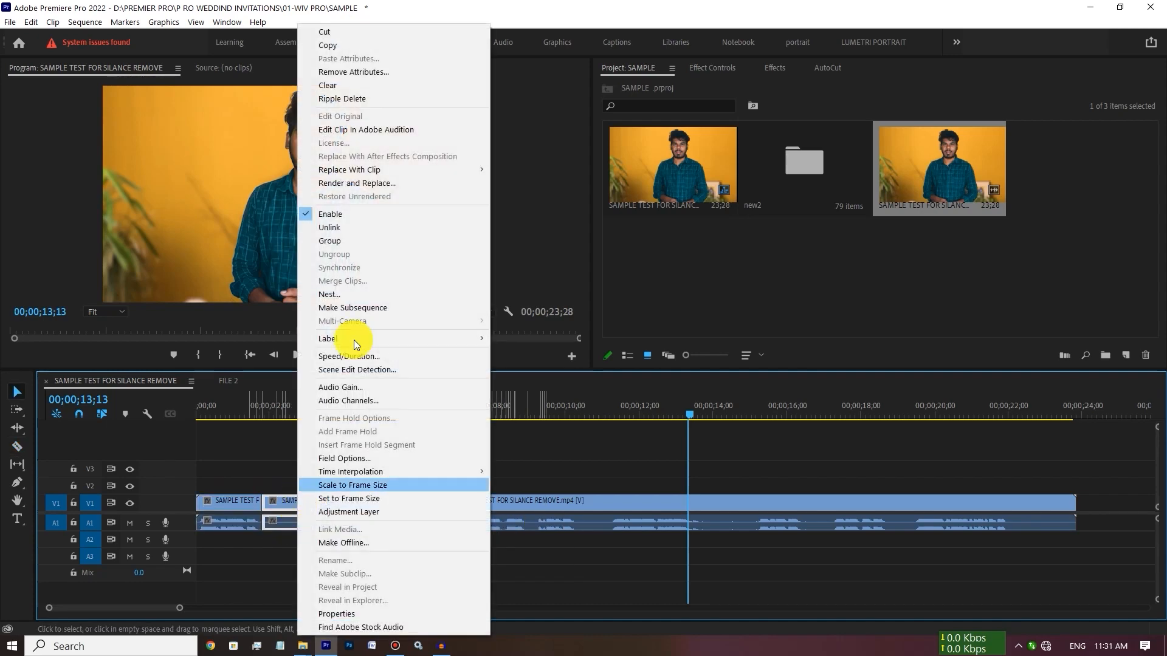
pyautogui.click(377, 100)
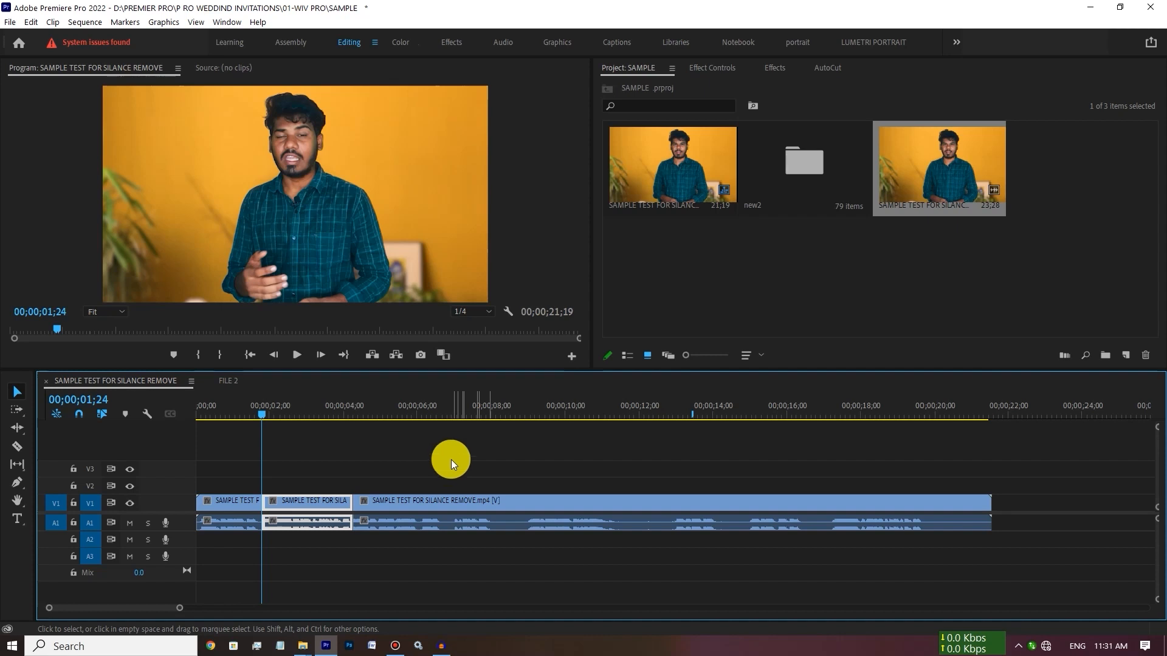
# - Undo the ripple deletion and the most recent razor cuts in the sequence
pyautogui.hotkey('ctrl', 'z')
pyautogui.hotkey('ctrl', 'z')
pyautogui.hotkey('ctrl', 'z')
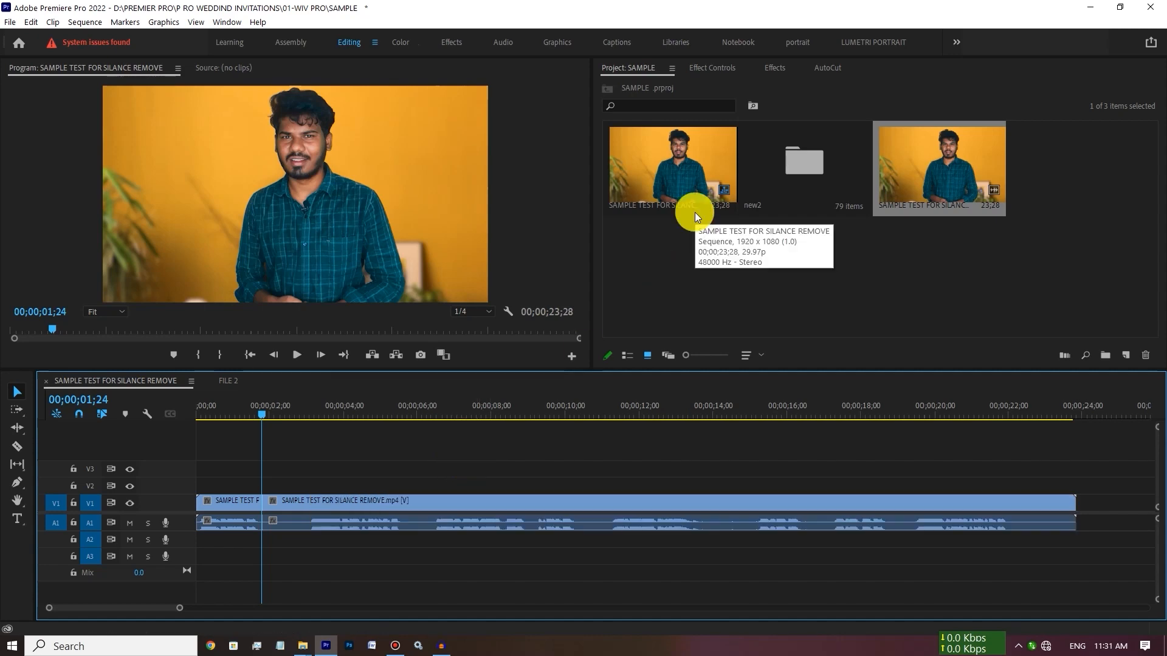
# - Open the AutoCut extension
pyautogui.click(227, 22)
pyautogui.moveTo(365, 68)
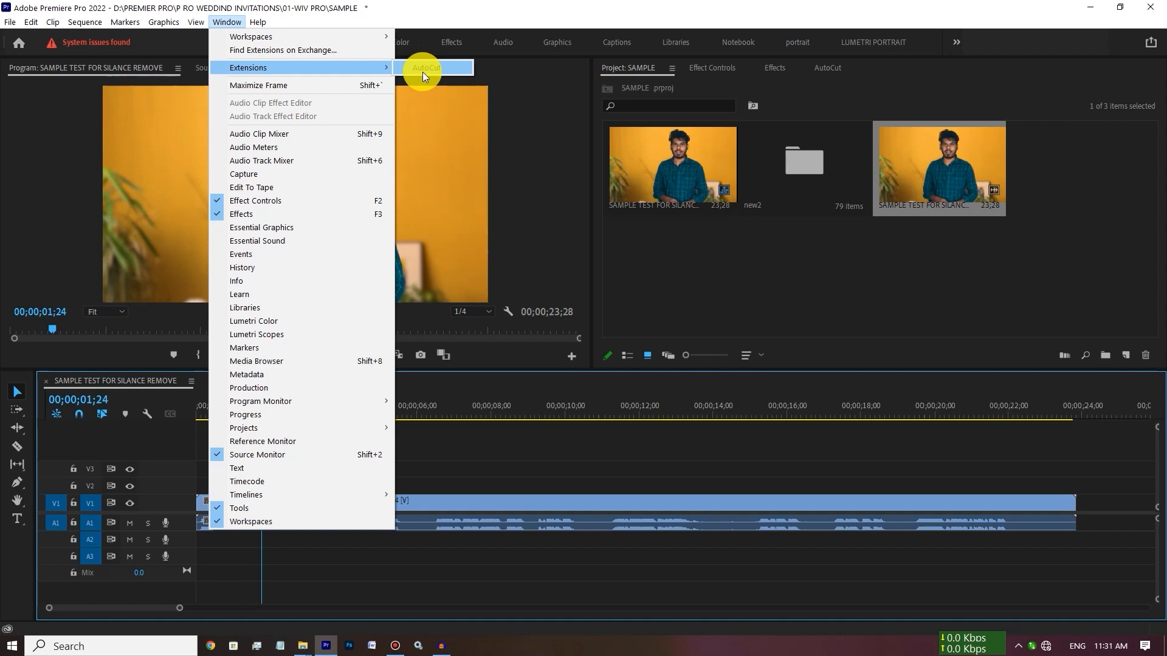
pyautogui.click(425, 68)
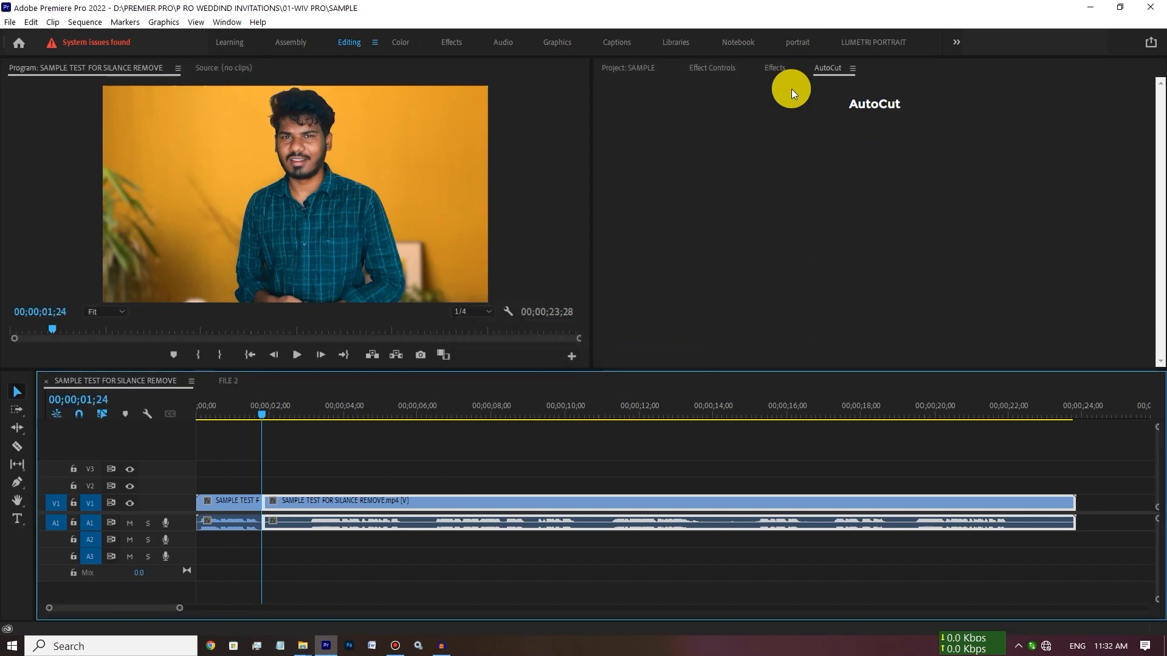
# - Undo the remaining cut and send the whole clip to Adobe Audition for editing
pyautogui.hotkey('ctrl', 'z')
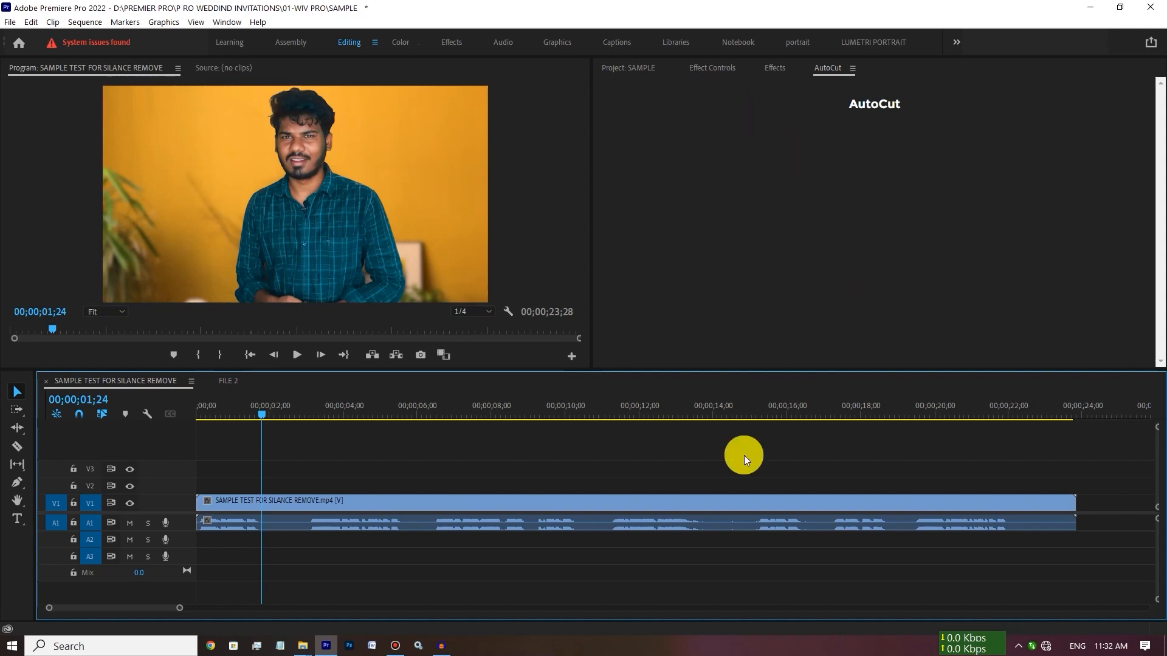
pyautogui.click(571, 518)
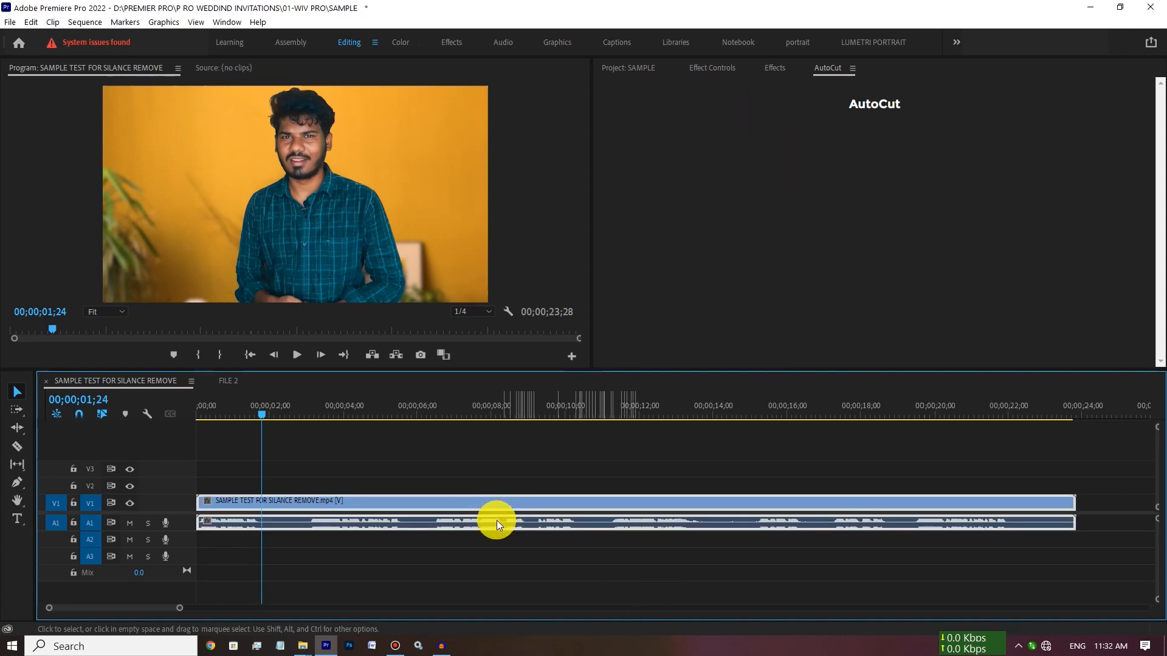
pyautogui.rightClick(497, 520)
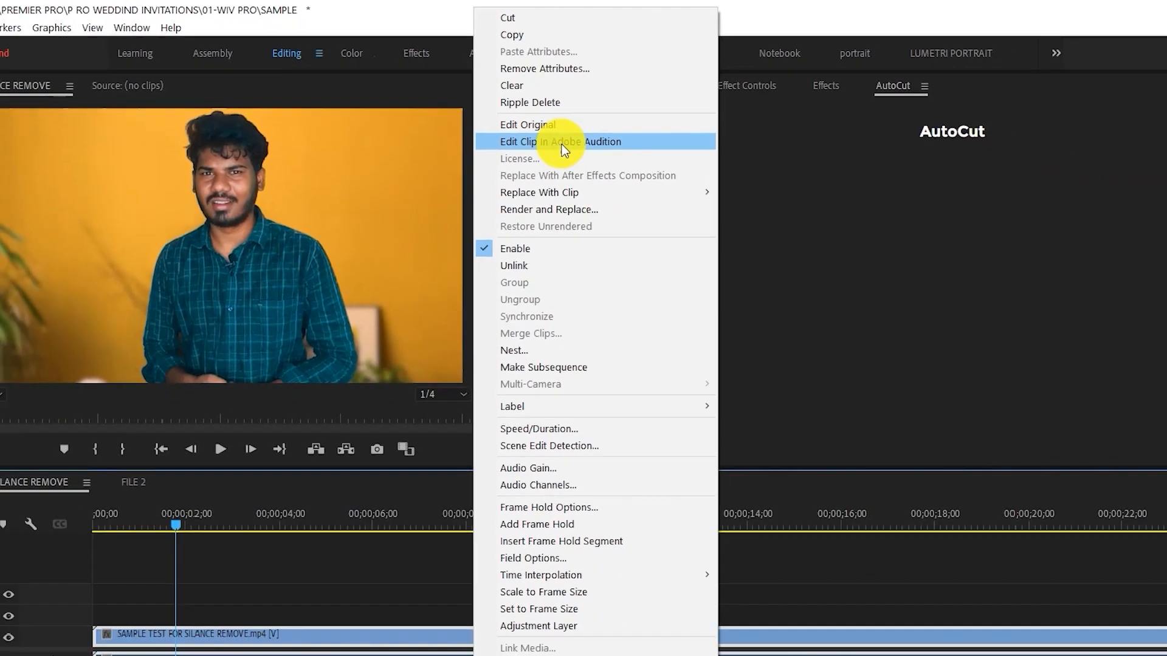
pyautogui.click(550, 217)
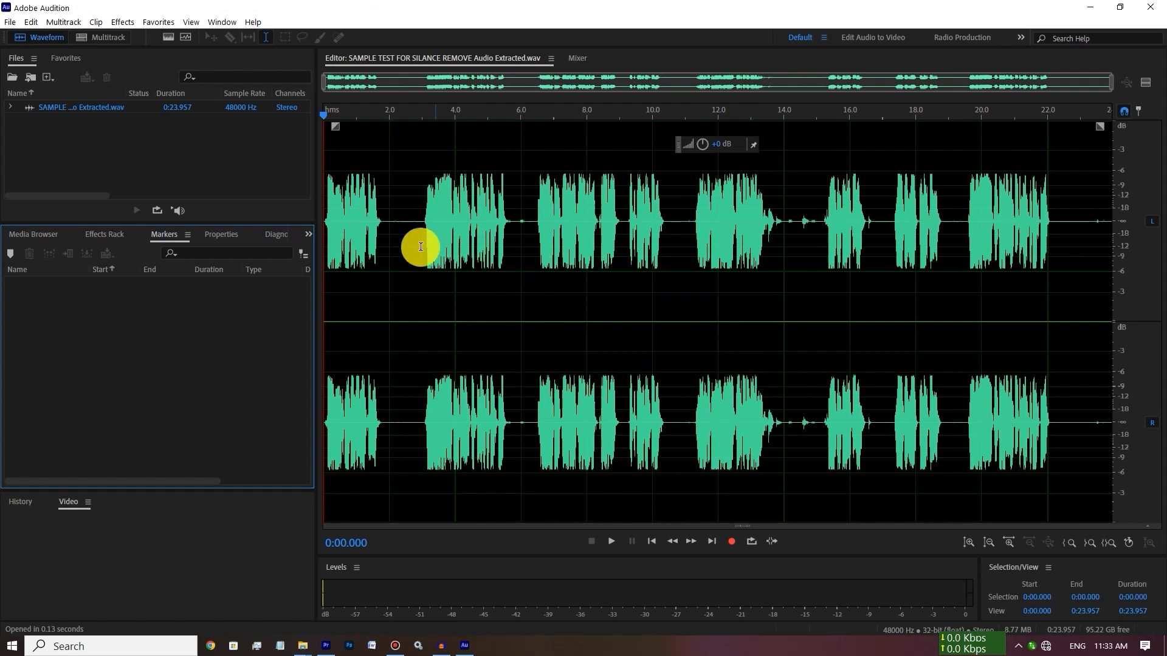
# - Highlight the first silent gap in the waveform, about 1.3 s long, and clear the selection
pyautogui.moveTo(380, 222); pyautogui.dragTo(423, 227)
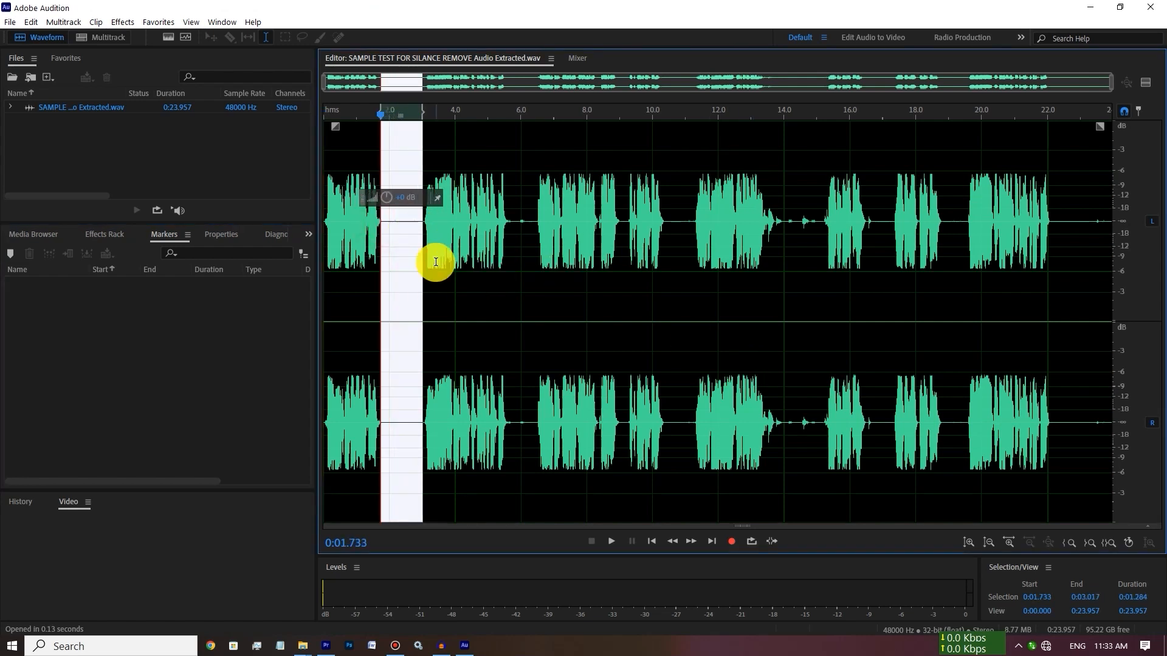
pyautogui.click(455, 241)
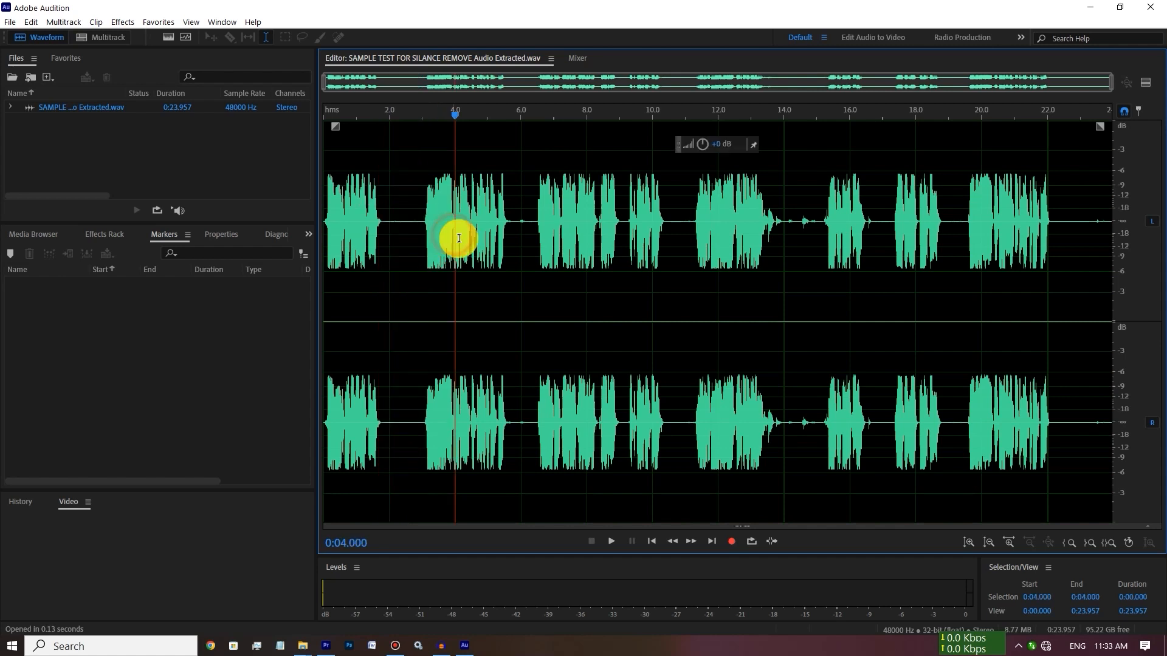
# - Show the Diagnostics panel and enlarge it so all of its settings fit
pyautogui.click(229, 22)
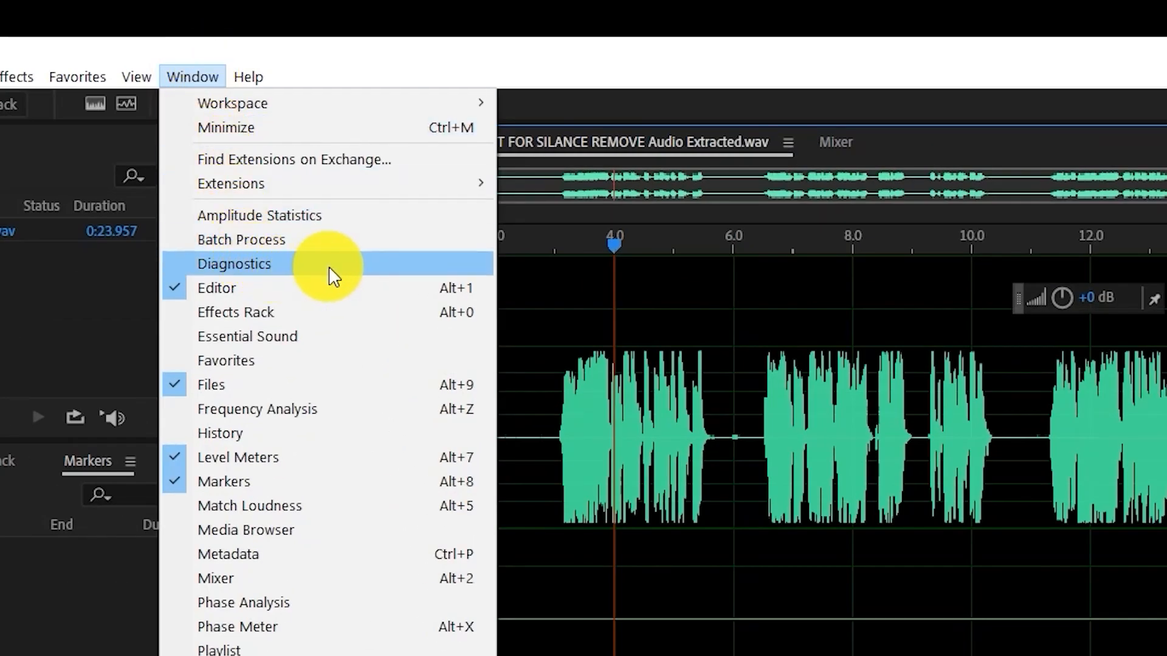
pyautogui.click(271, 264)
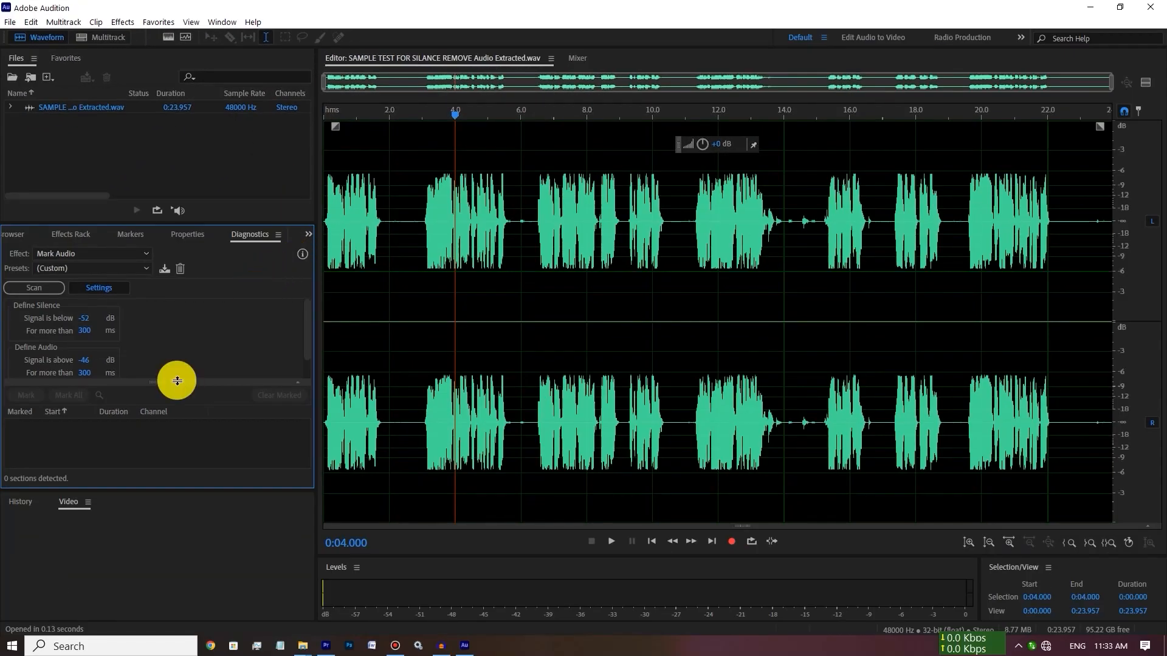
pyautogui.moveTo(177, 381); pyautogui.dragTo(166, 434)
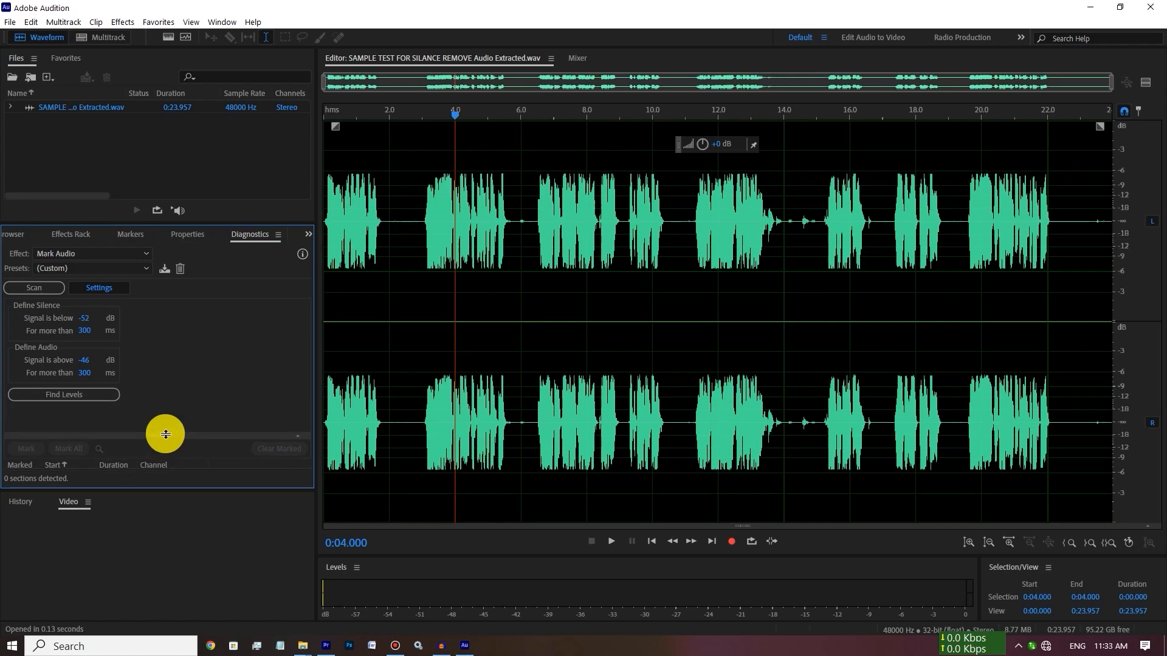
pyautogui.moveTo(154, 489); pyautogui.dragTo(164, 604)
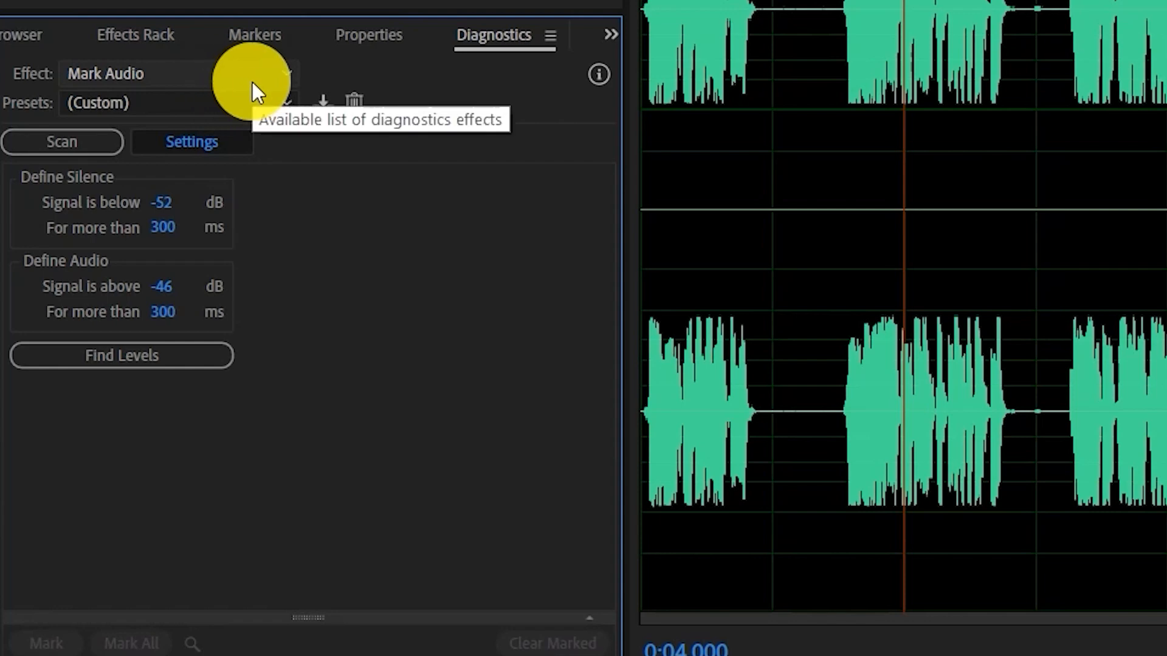
# - Switch the diagnostics effect to Delete Silence and back to Mark Audio
pyautogui.click(253, 82)
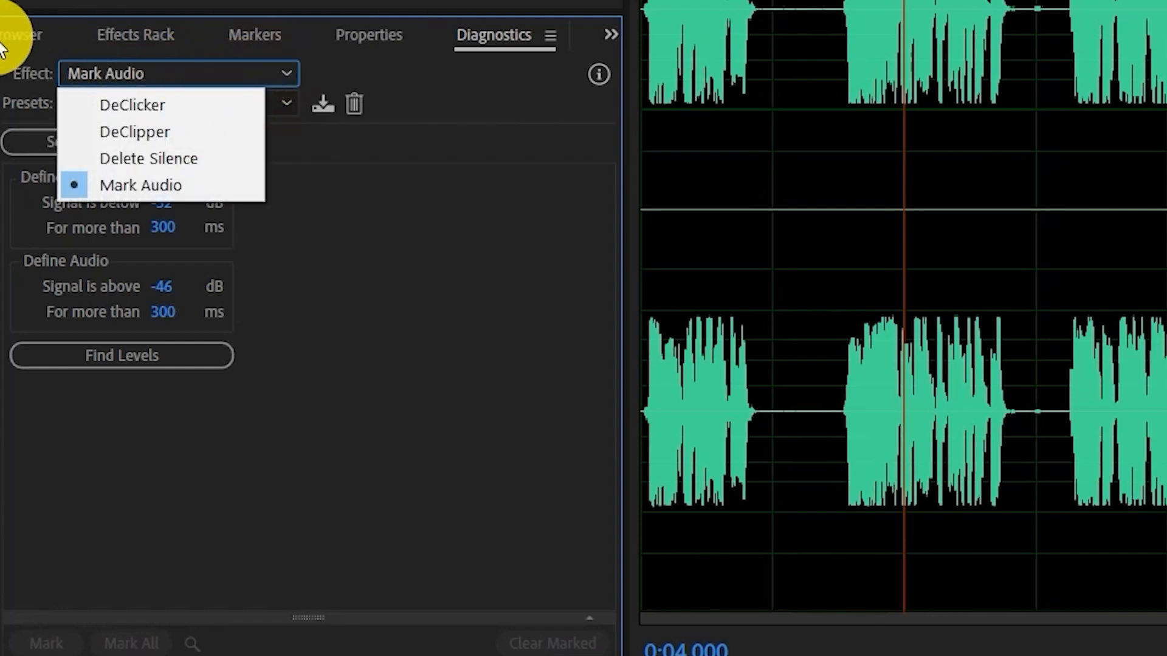
pyautogui.click(42, 79)
pyautogui.click(156, 81)
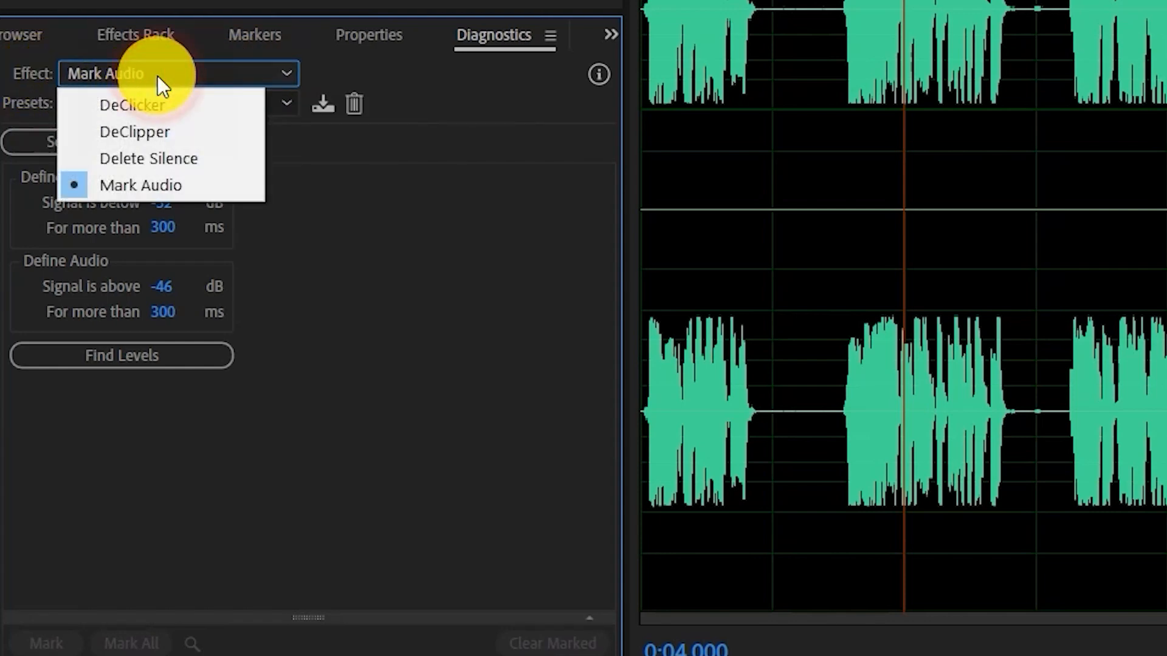
pyautogui.click(208, 158)
pyautogui.click(213, 76)
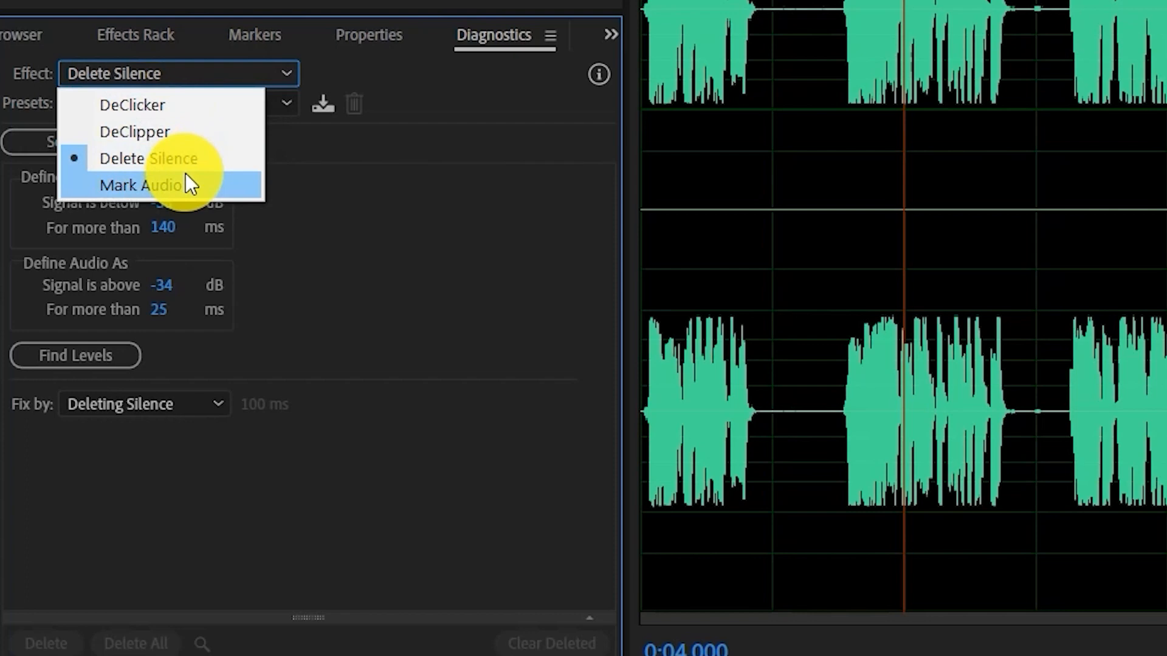
pyautogui.click(186, 177)
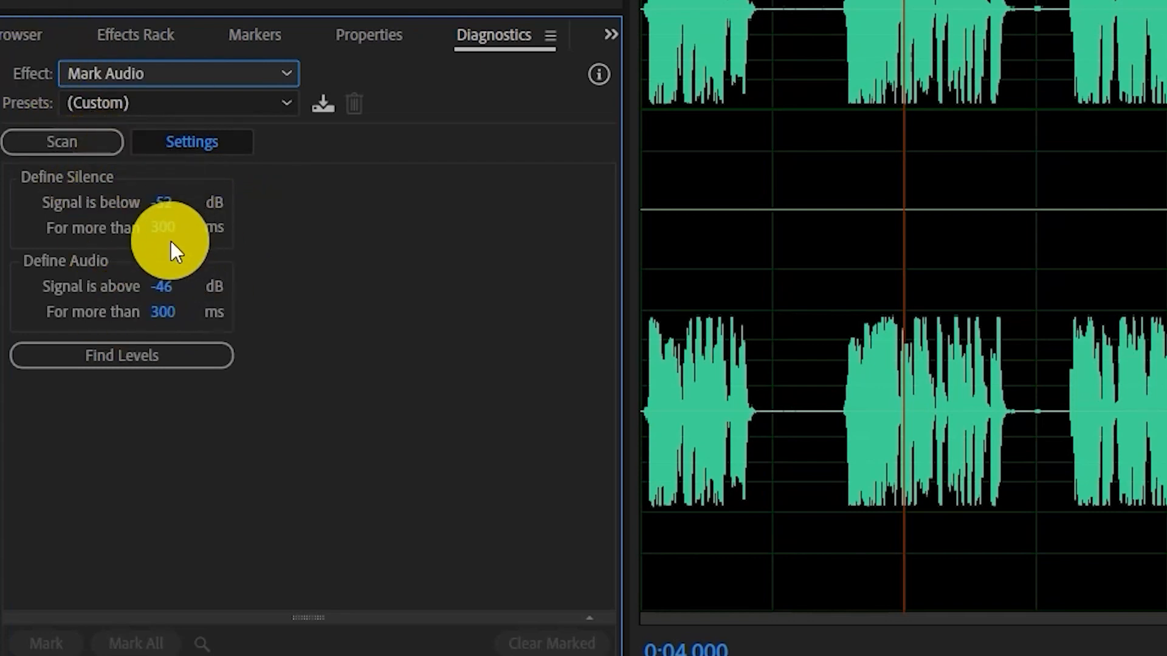
# - Scan the audio with the Mark Audio effect and enlarge the list of detected sections
pyautogui.click(85, 144)
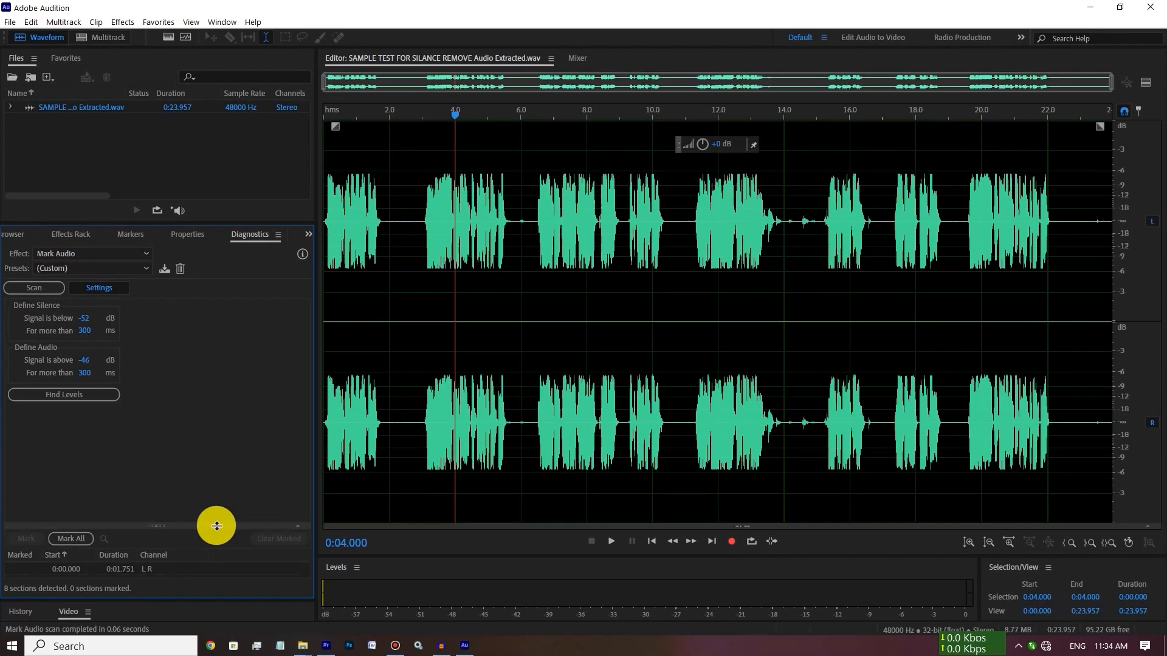
pyautogui.moveTo(217, 526); pyautogui.dragTo(260, 386)
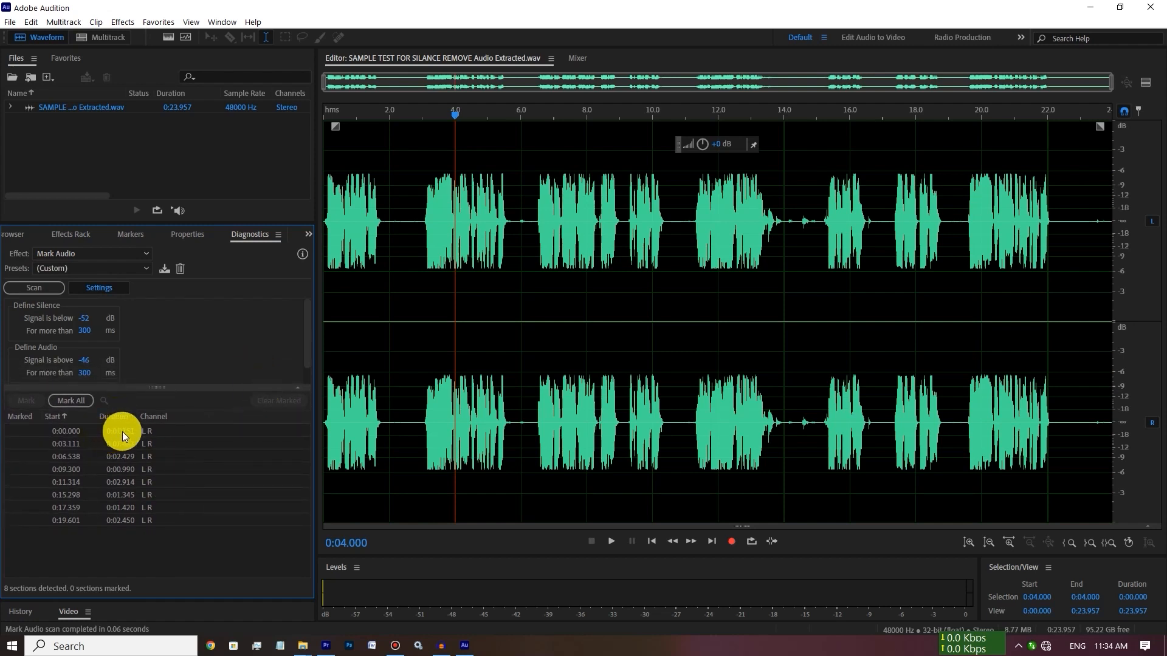
# - Inspect the first two detected sections in the waveform and play each one back
pyautogui.click(82, 433)
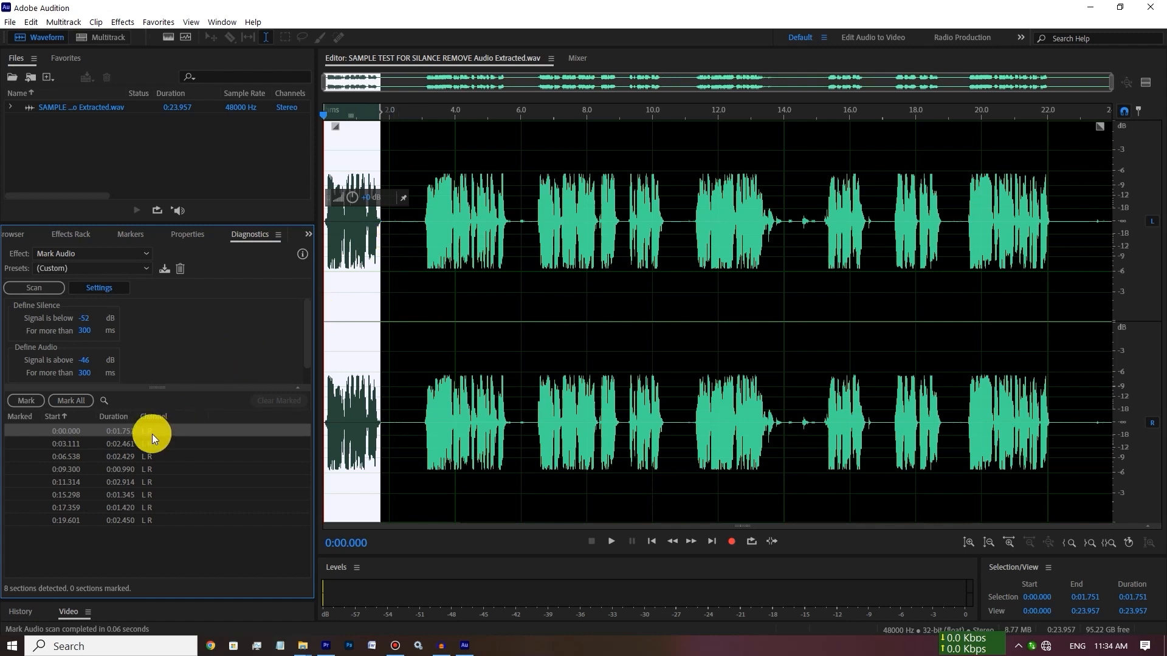
pyautogui.click(131, 445)
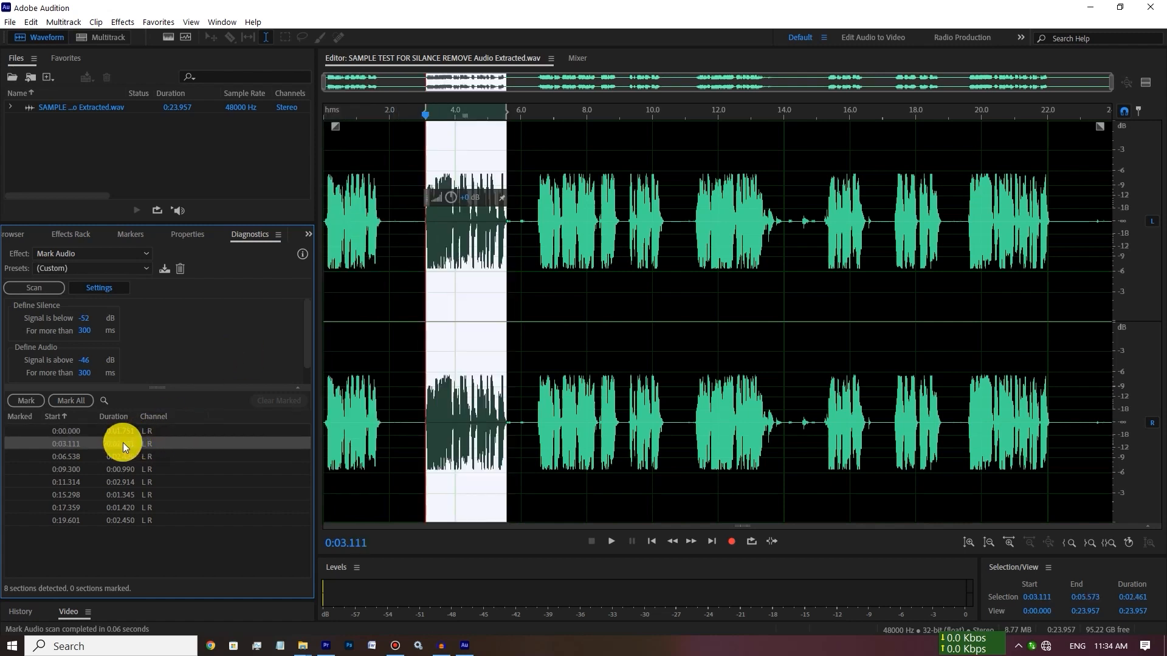
pyautogui.click(120, 432)
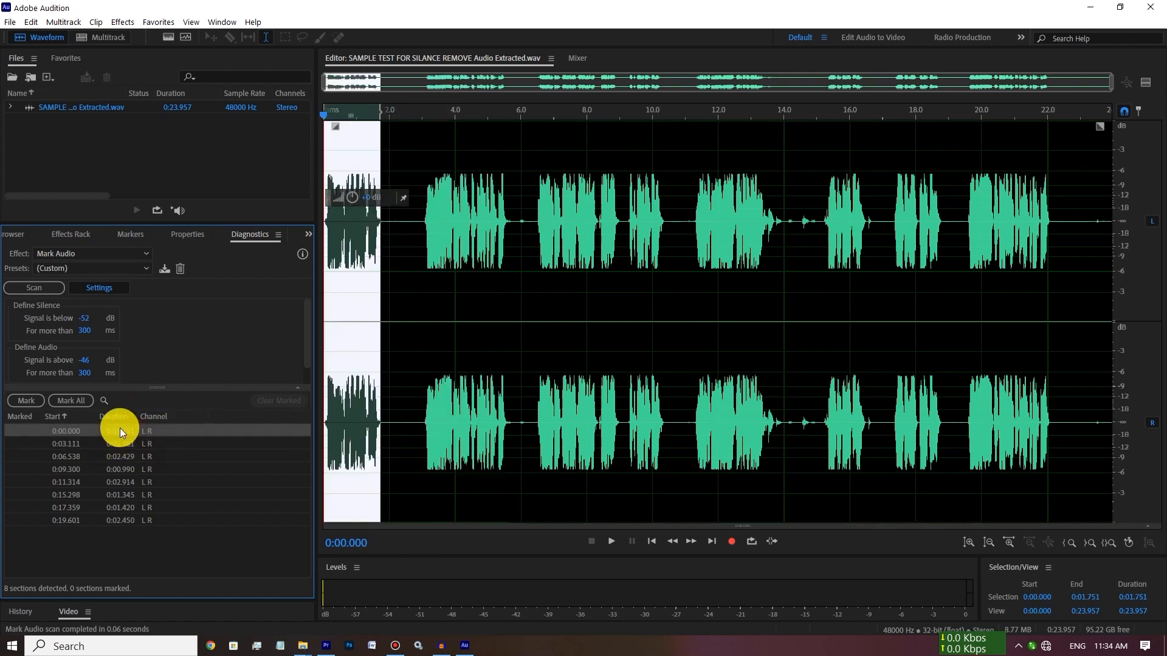
pyautogui.press('space')
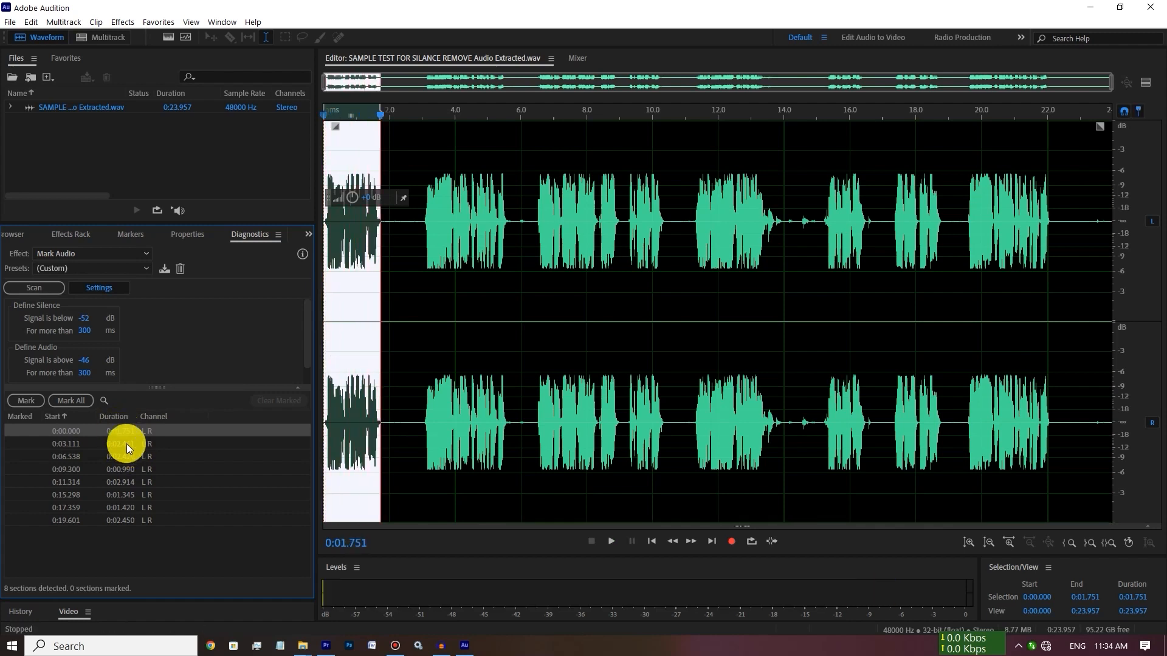
pyautogui.click(126, 443)
pyautogui.press('space')
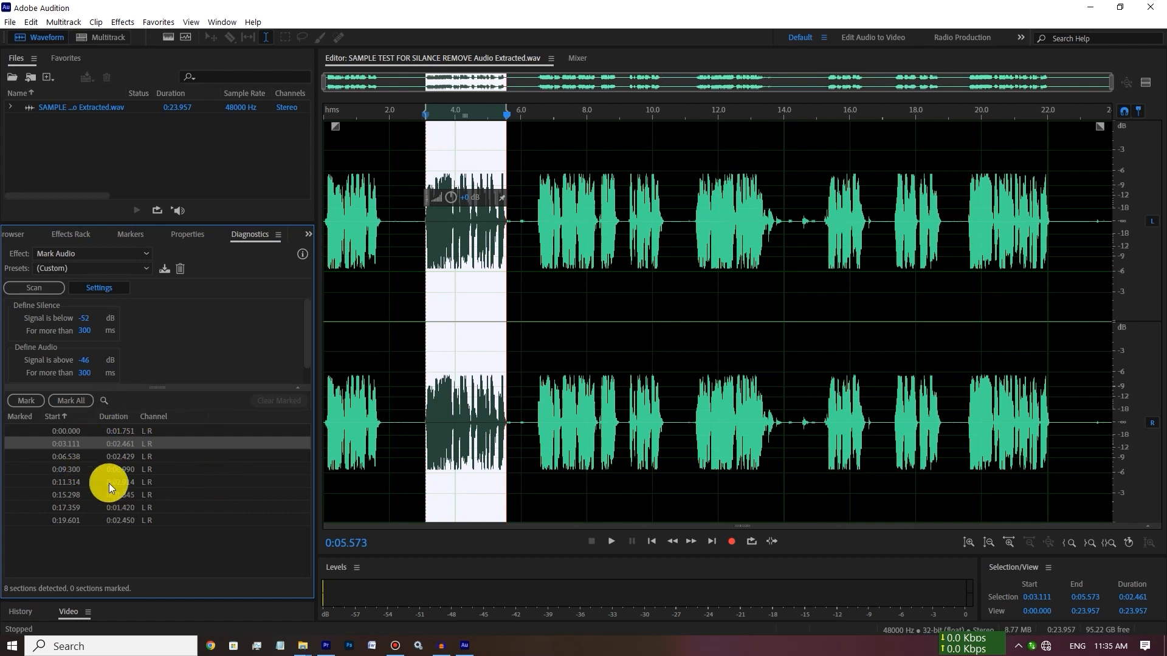
# - Mark all detected audio sections and show the Markers panel
pyautogui.click(81, 400)
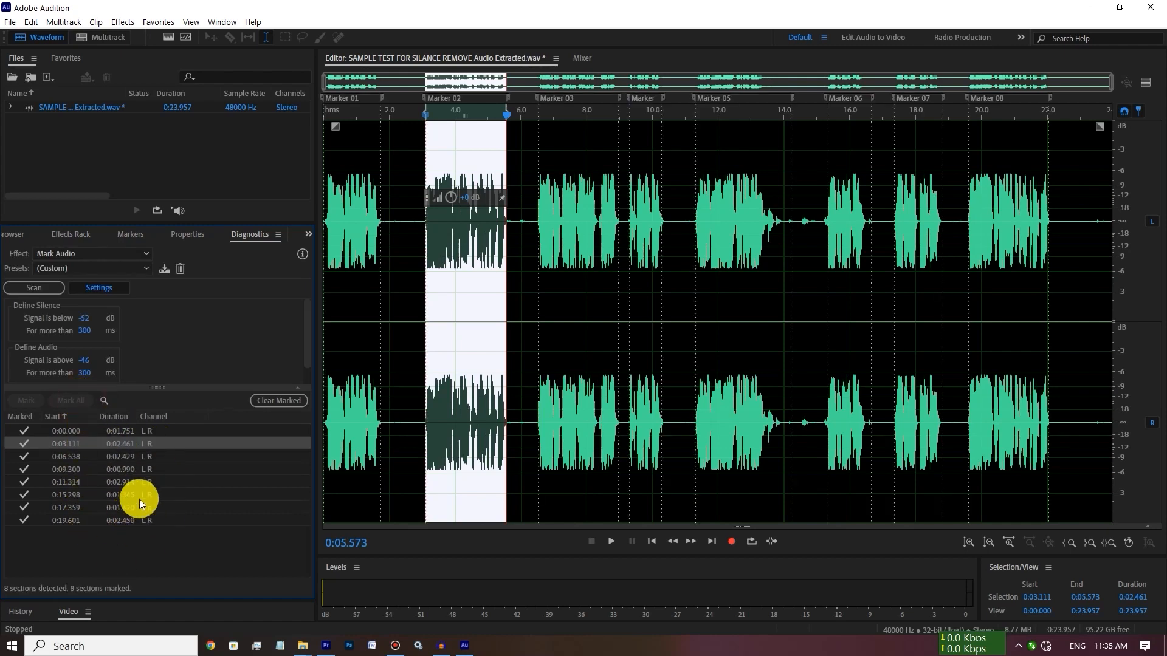
pyautogui.click(234, 20)
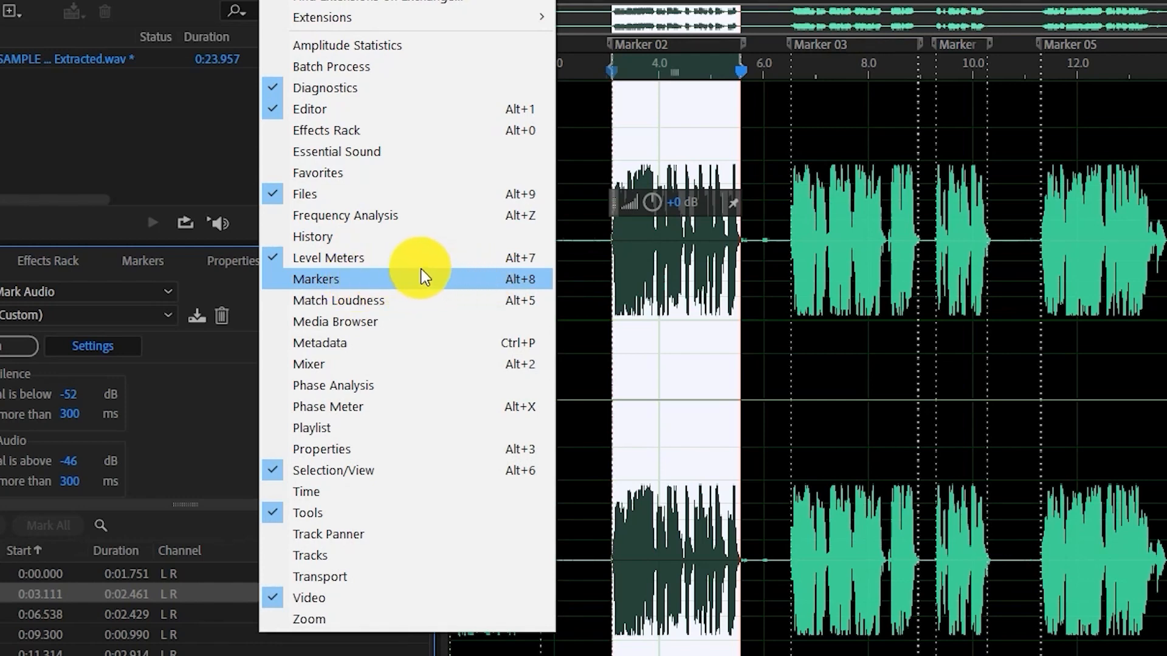
pyautogui.click(335, 279)
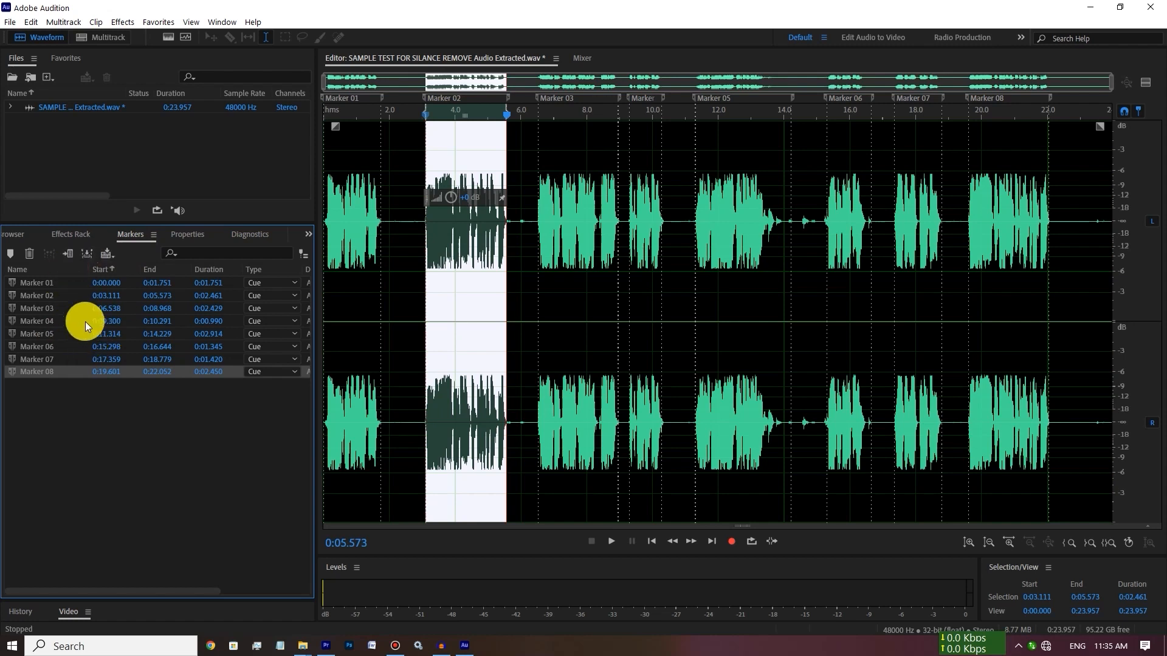
# - Select all eight markers, Marker 01 to Marker 08, and change their type to Subclip
pyautogui.click(71, 282)
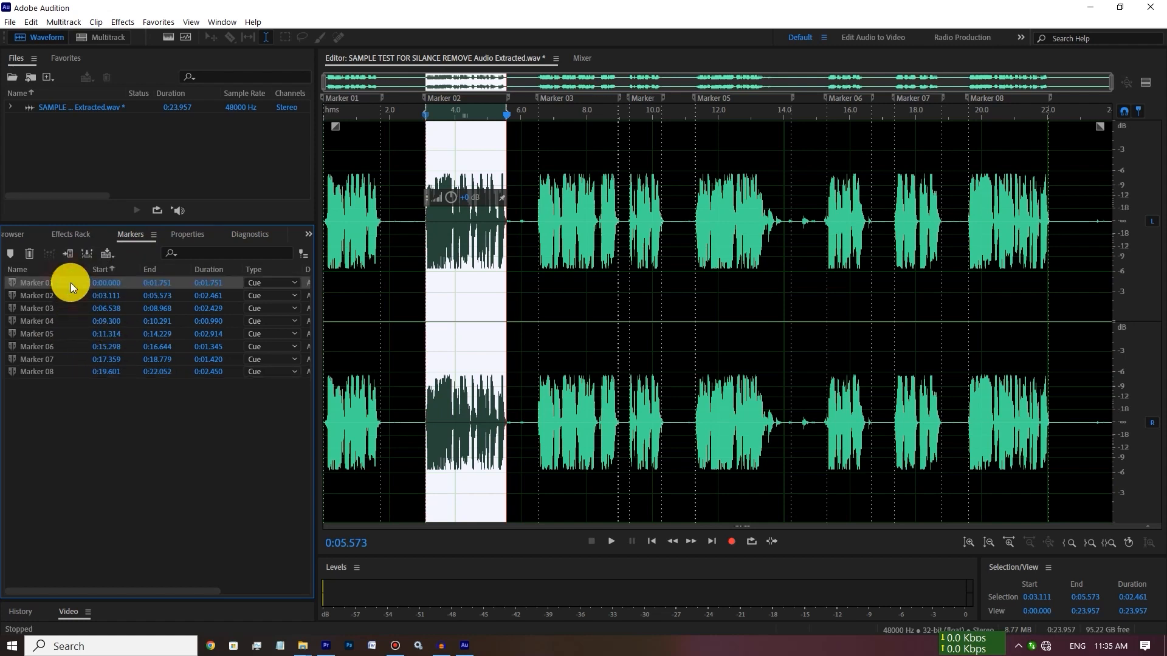
pyautogui.hotkey('ctrl', 'a')
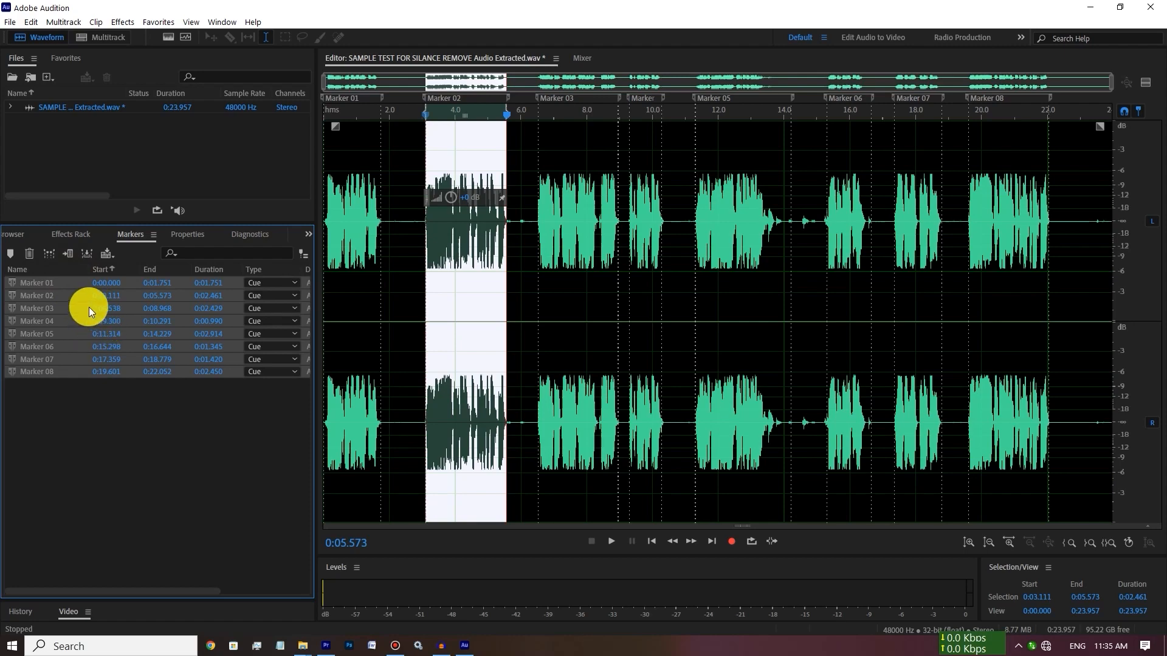
pyautogui.rightClick(89, 307)
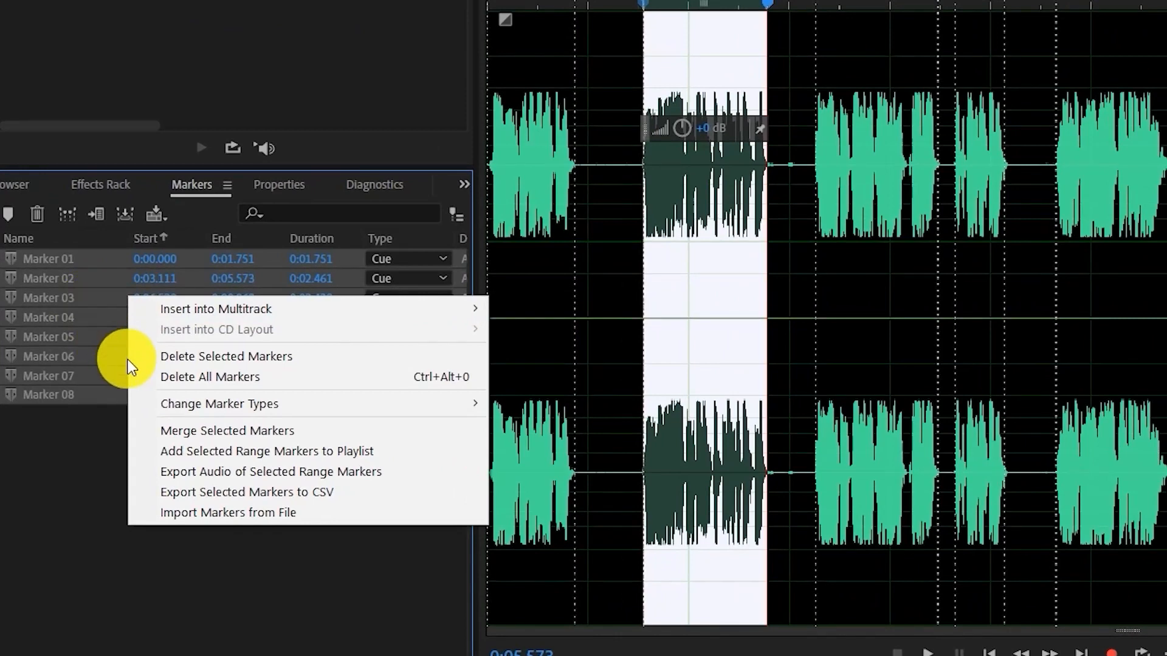
pyautogui.moveTo(164, 406)
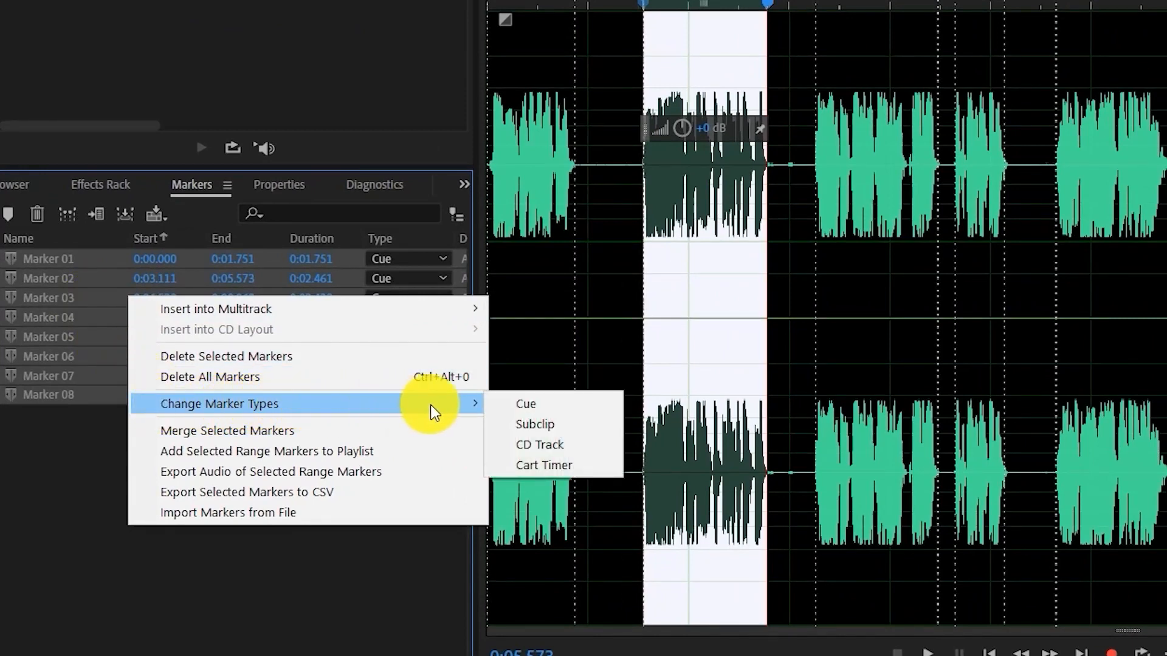
pyautogui.click(560, 425)
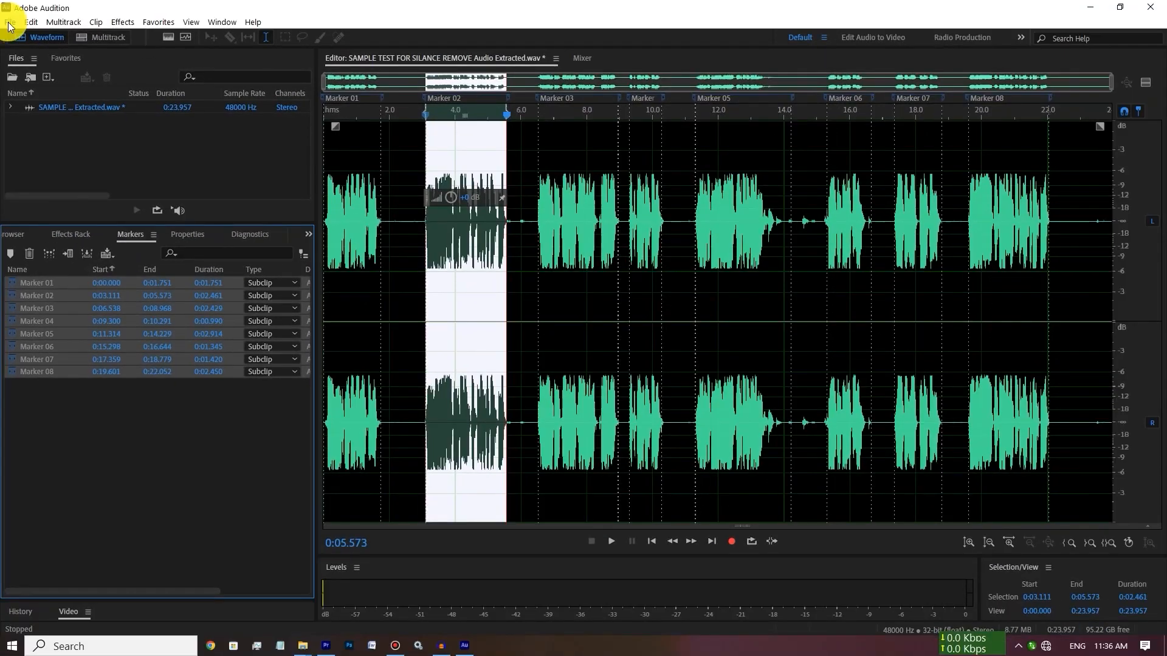
# - Start saving the marked audio under Save As, with the SILENCE REMOVER desktop folder as the location
pyautogui.click(10, 23)
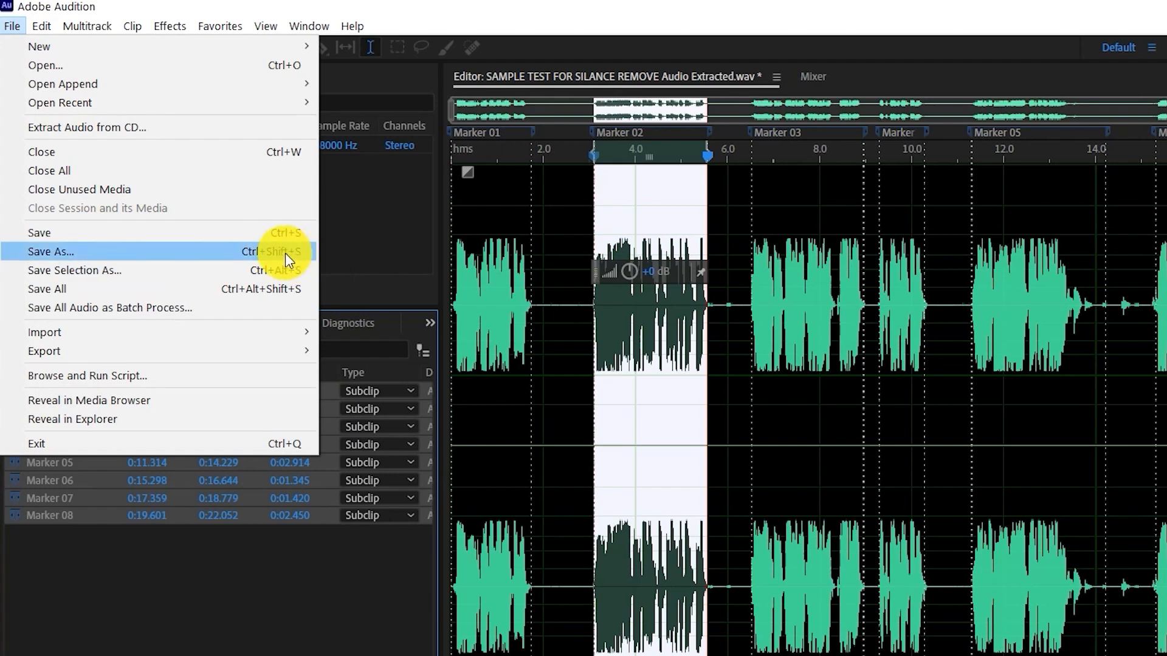
pyautogui.click(283, 253)
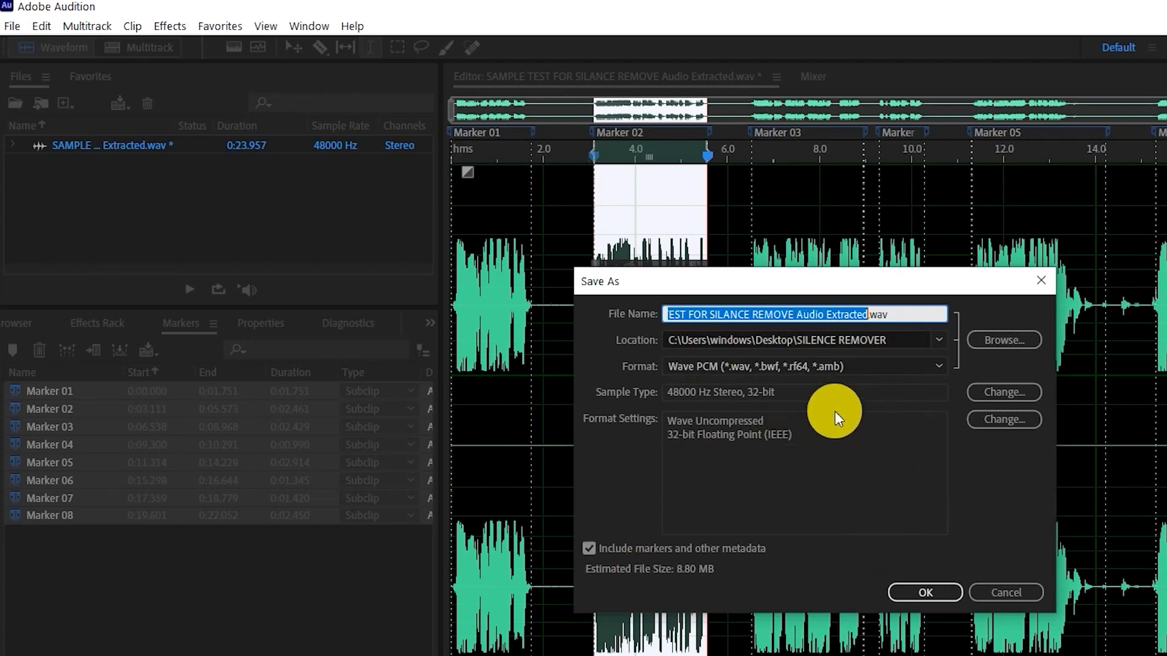
pyautogui.click(1003, 342)
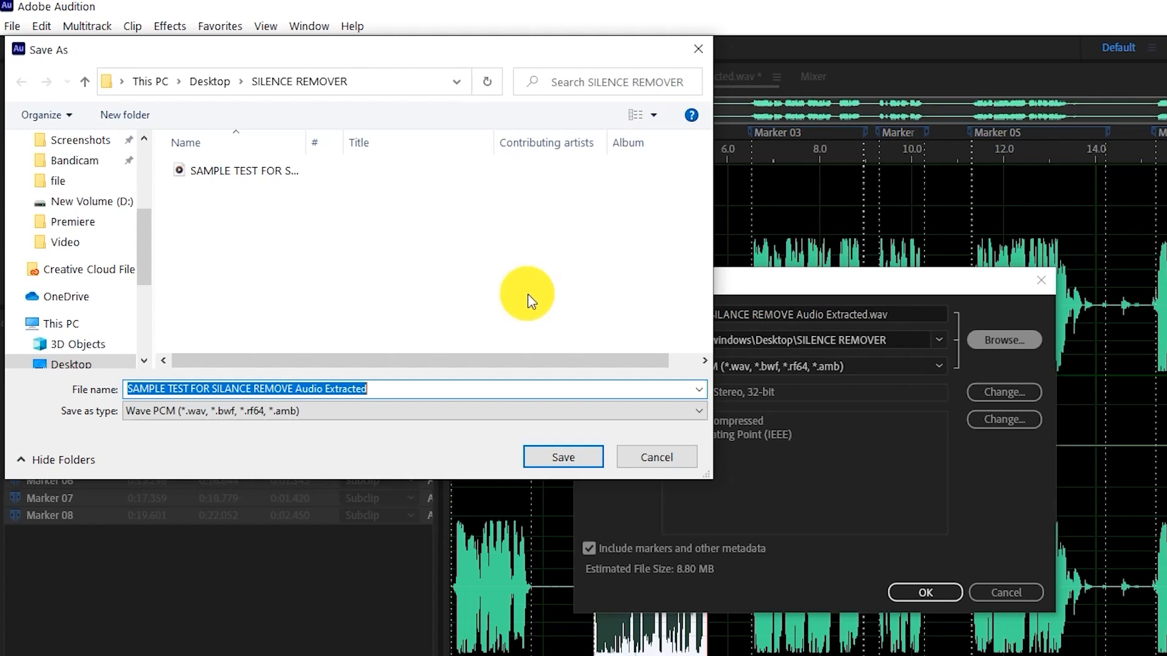
pyautogui.click(563, 457)
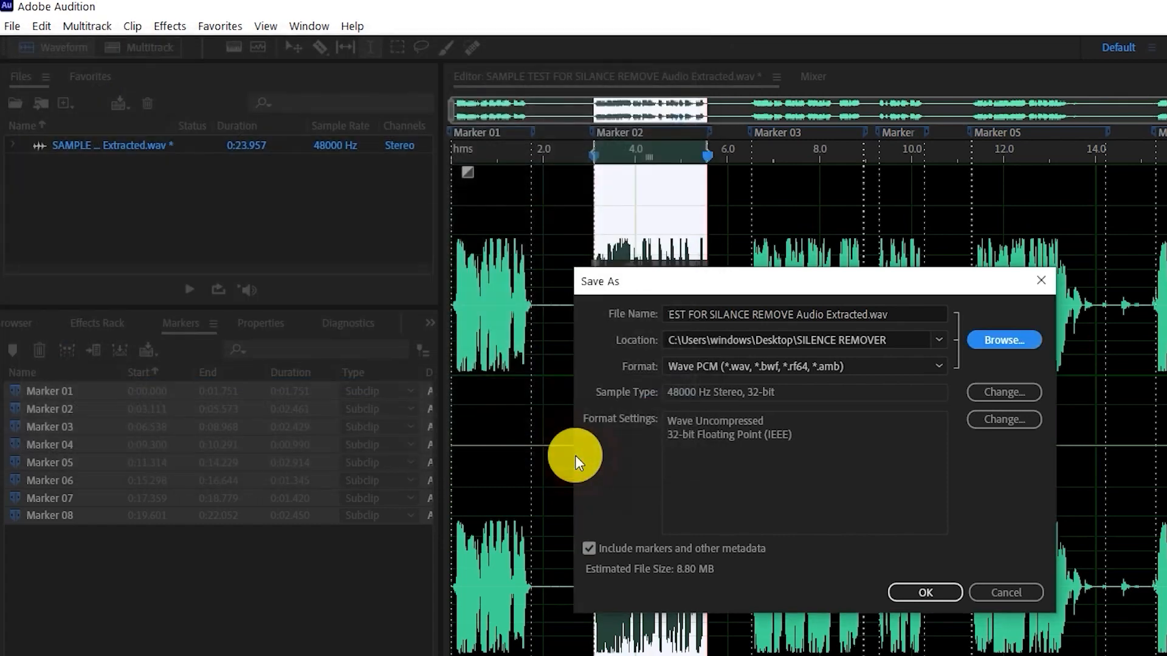
# - Decline overwriting the existing file and save the audio as "SAMPLE TEST FOR SILANCE REMOVE Audio Extracted 1.wav"
pyautogui.click(939, 592)
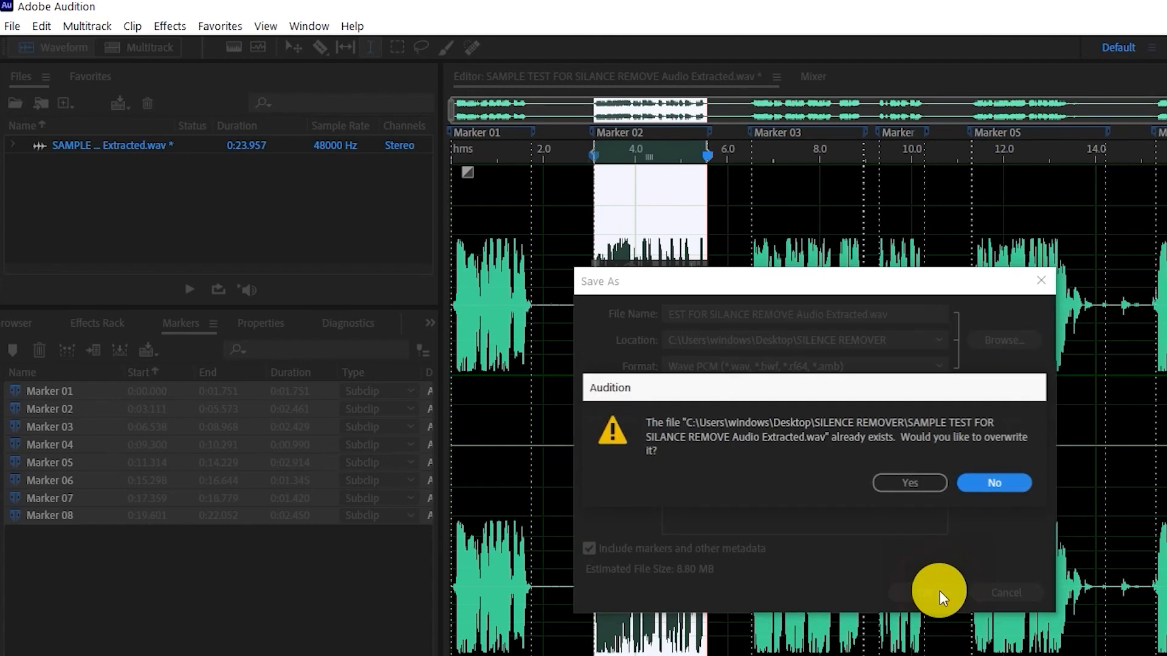
pyautogui.click(1006, 483)
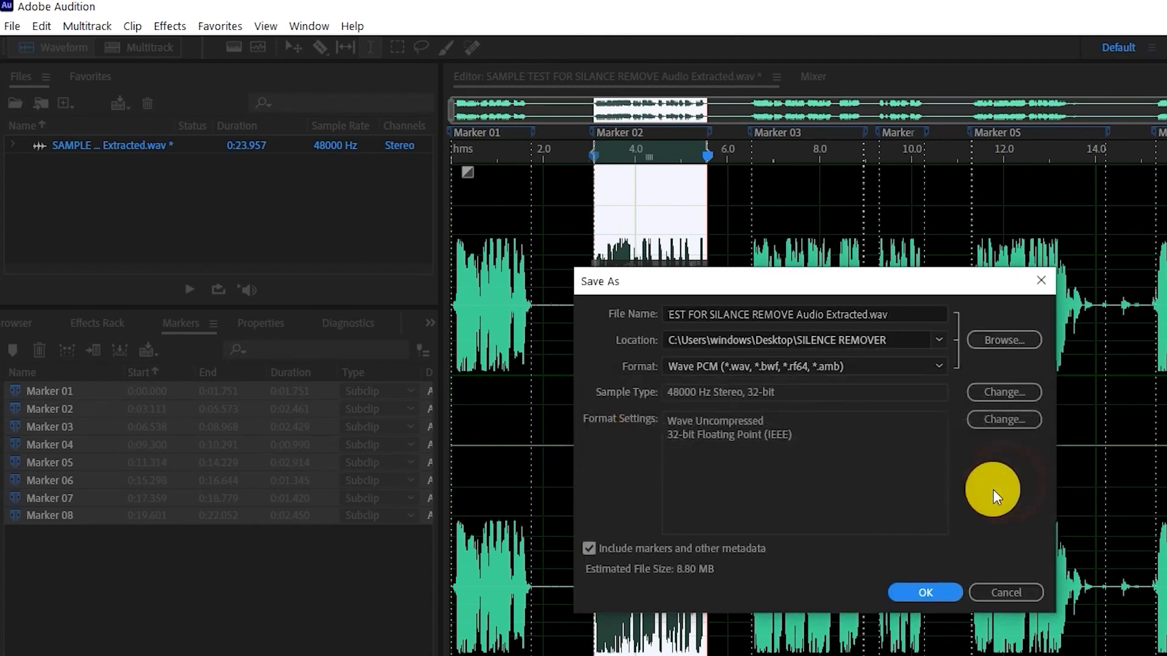
pyautogui.click(821, 314)
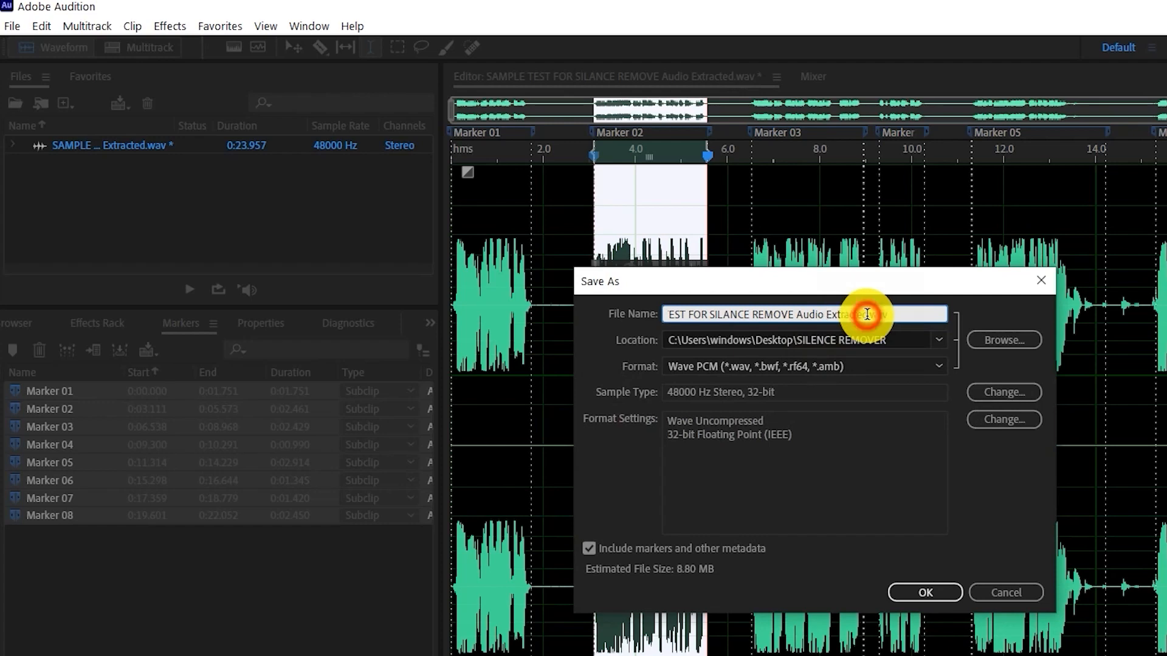
pyautogui.write('1')
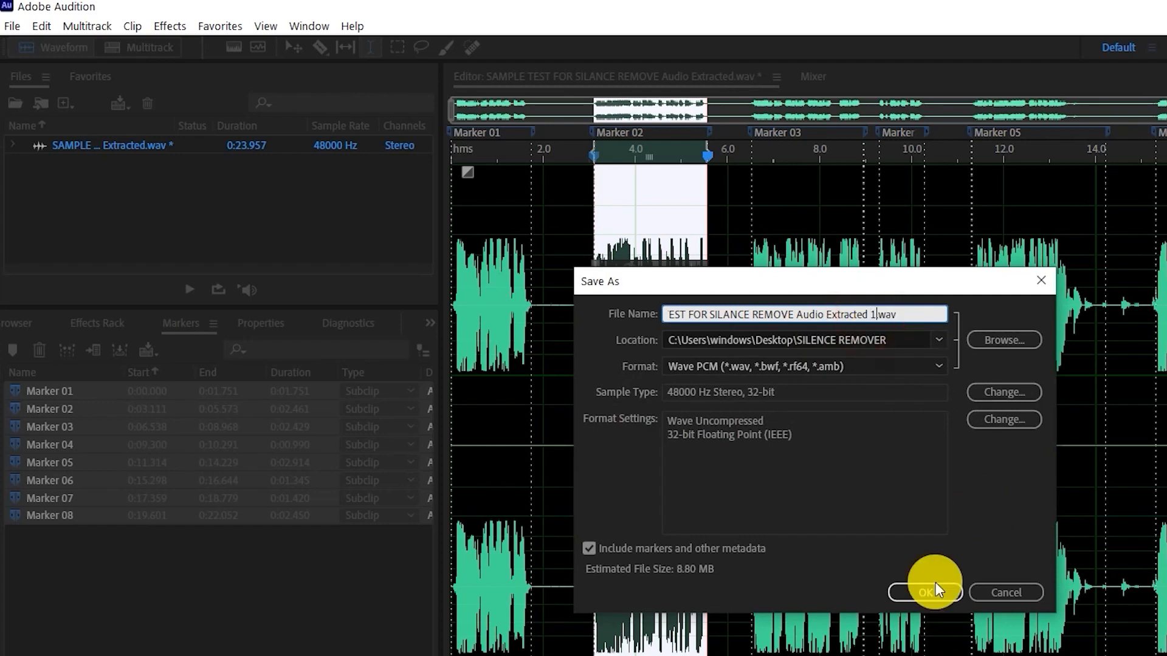
pyautogui.click(935, 589)
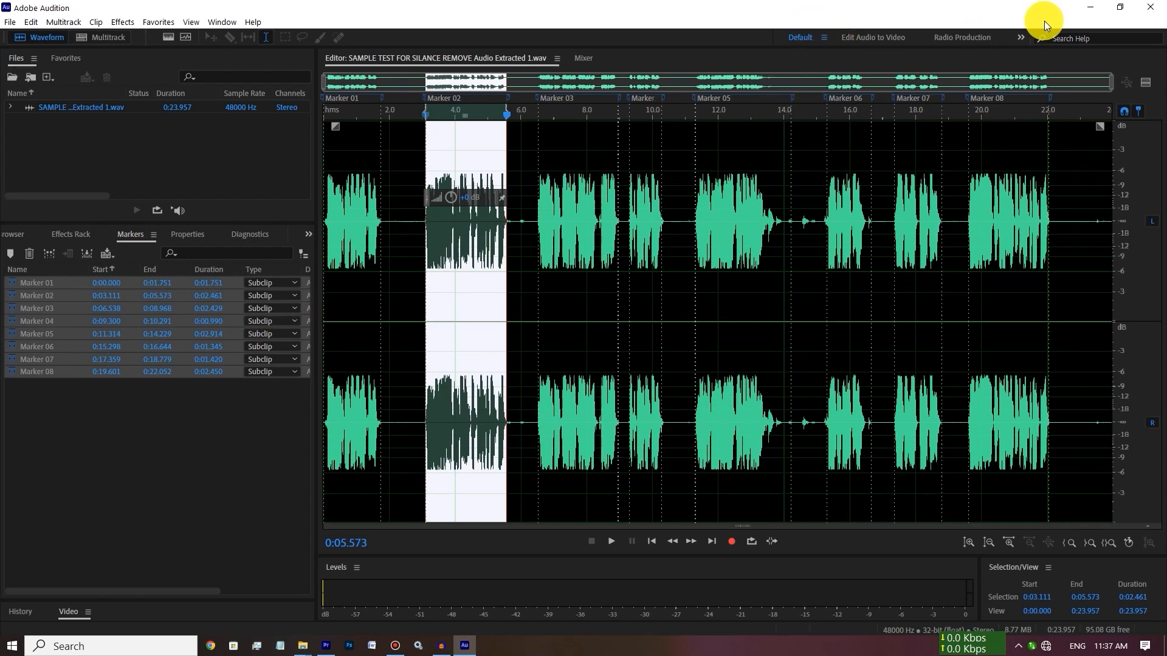
# - Minimize Audition and Premiere Pro and launch Adobe Media Encoder 2023
pyautogui.click(1092, 13)
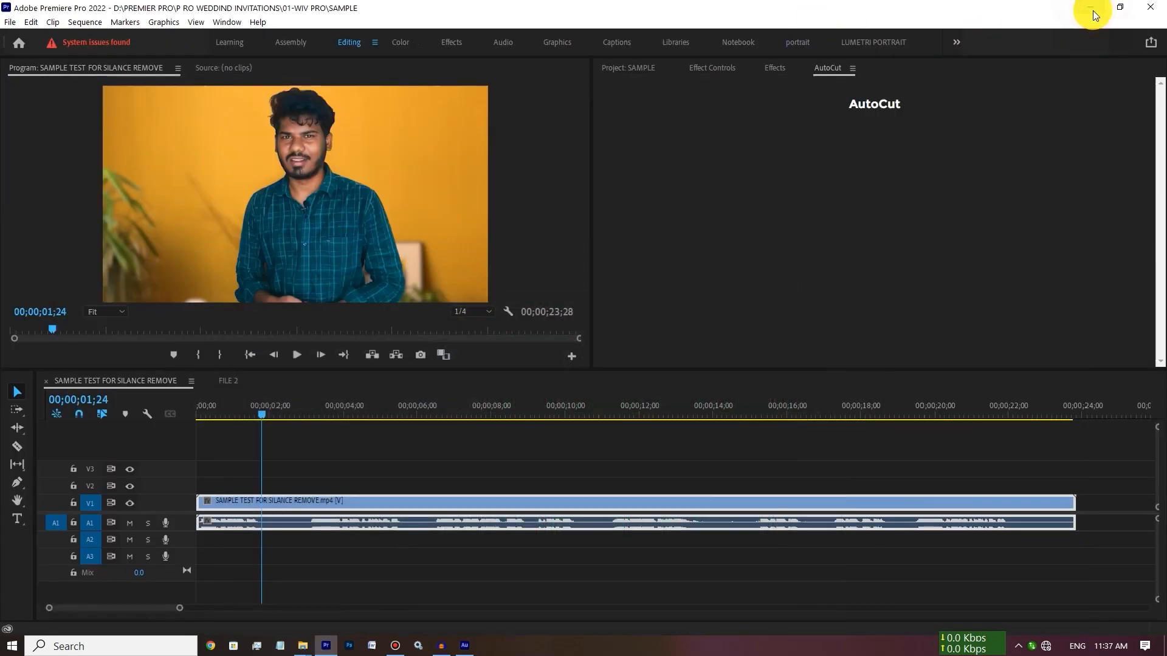
pyautogui.click(1092, 13)
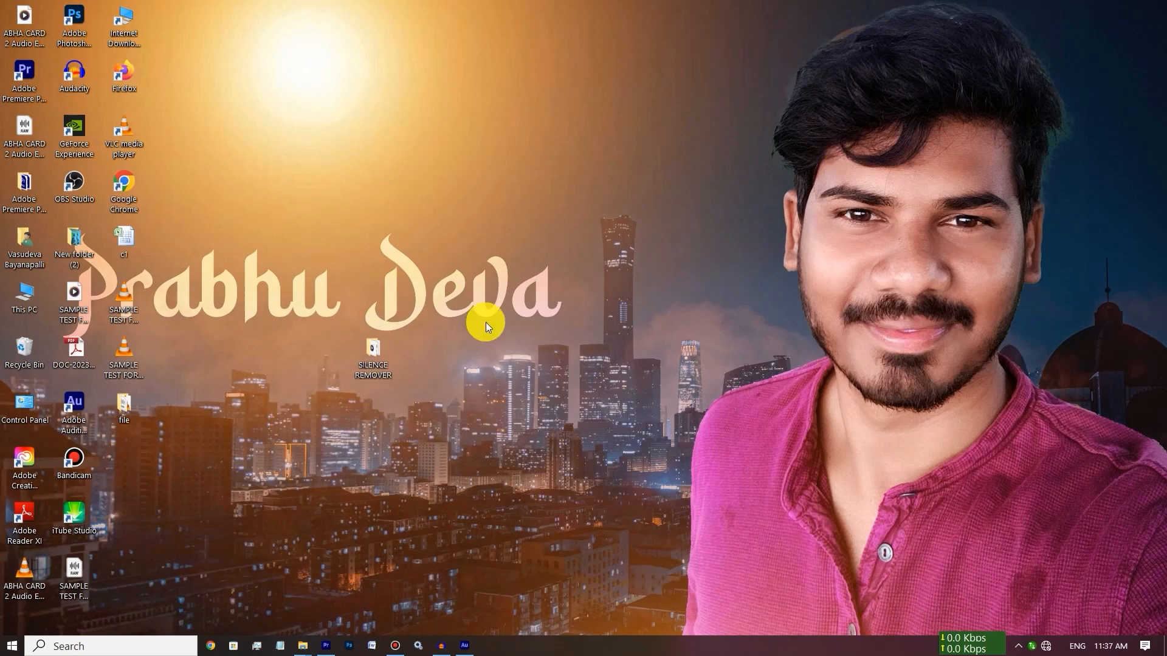
pyautogui.click(11, 645)
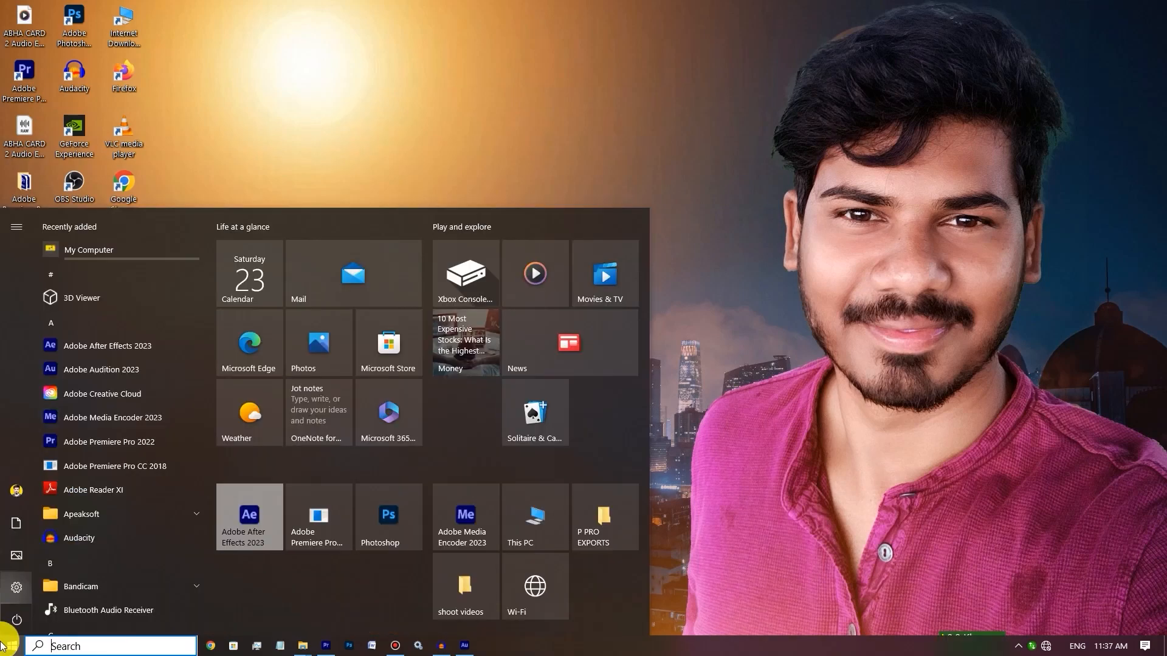
pyautogui.click(115, 417)
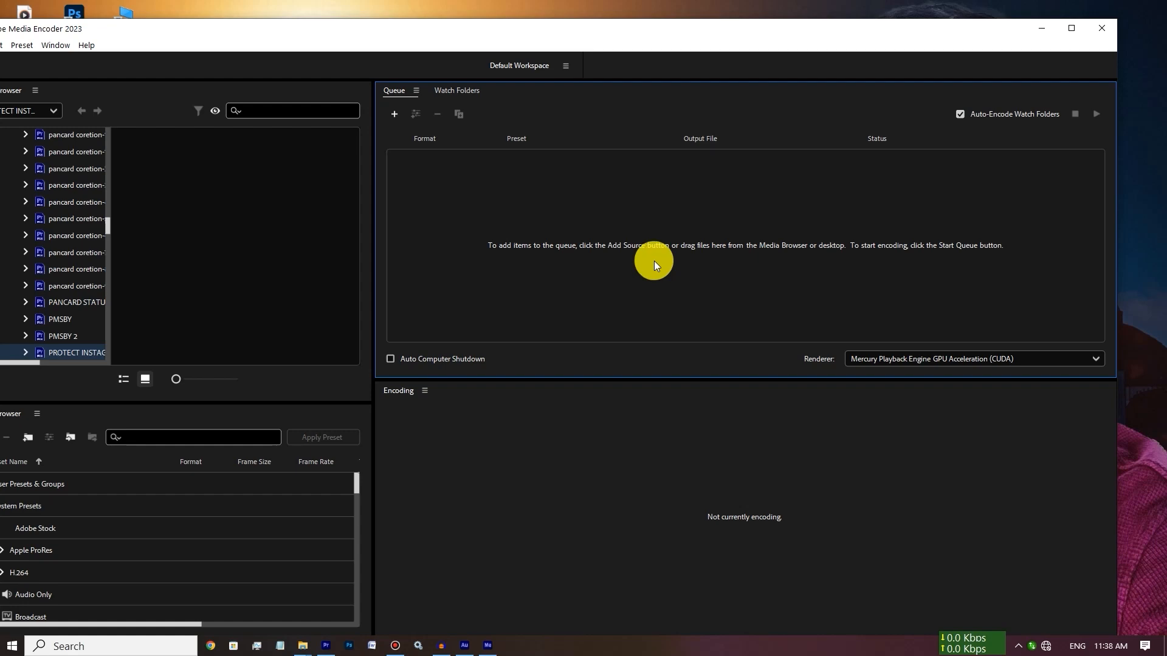
# - Add "SAMPLE TEST FOR SILANCE REMOVE Audio Extracted 1" from the desktop's SILENCE REMOVER folder to the encoding queue
pyautogui.click(394, 113)
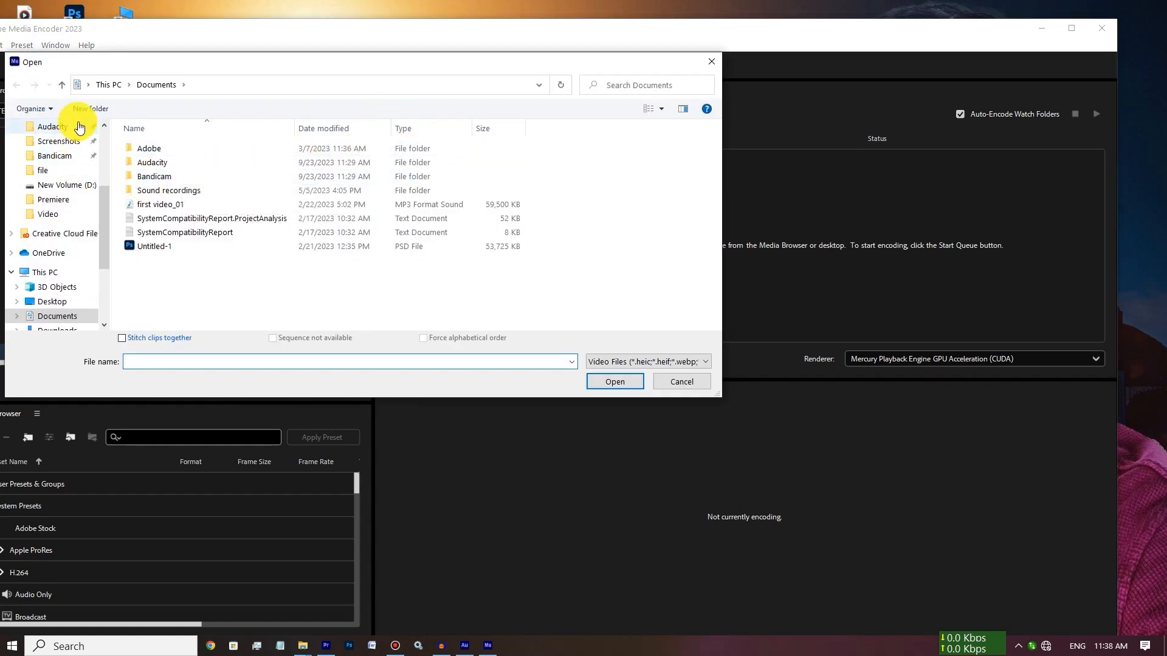
pyautogui.scroll(-1, 59, 294)
pyautogui.click(52, 271)
pyautogui.doubleClick(189, 172)
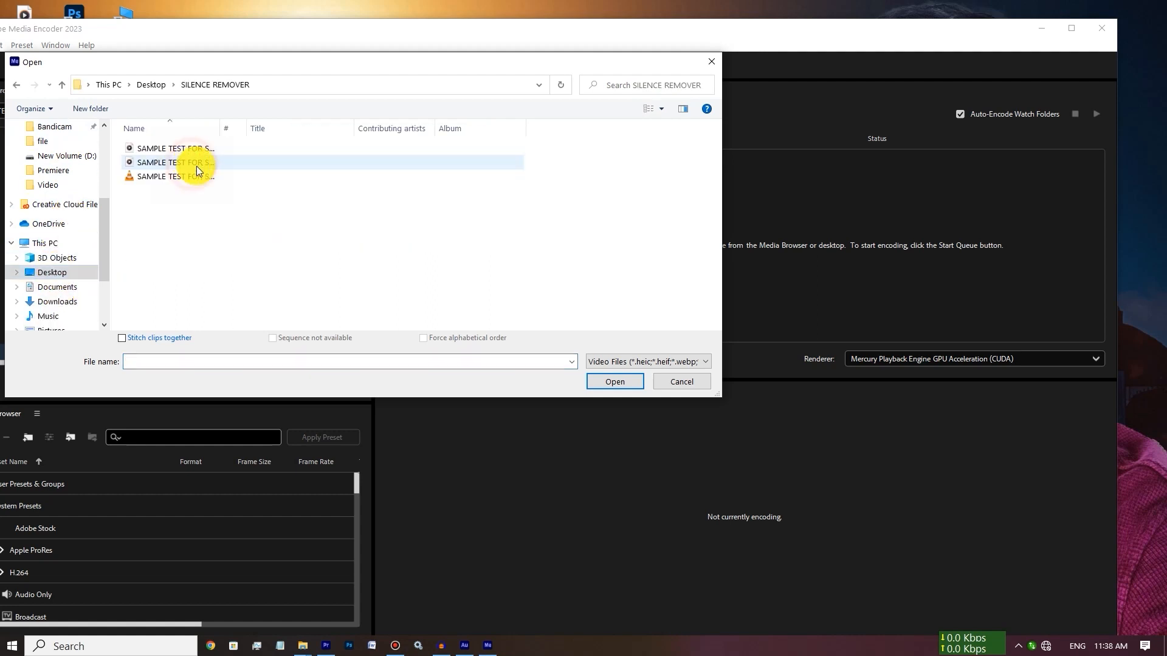
pyautogui.moveTo(220, 128); pyautogui.dragTo(375, 129)
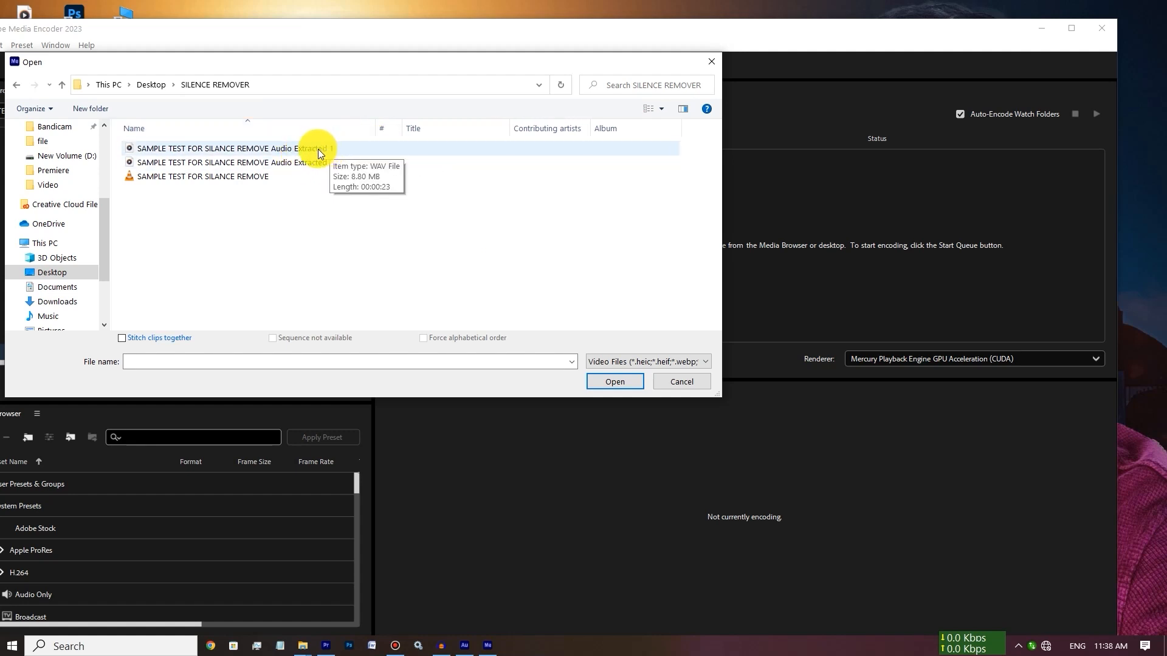
pyautogui.click(319, 153)
pyautogui.click(625, 385)
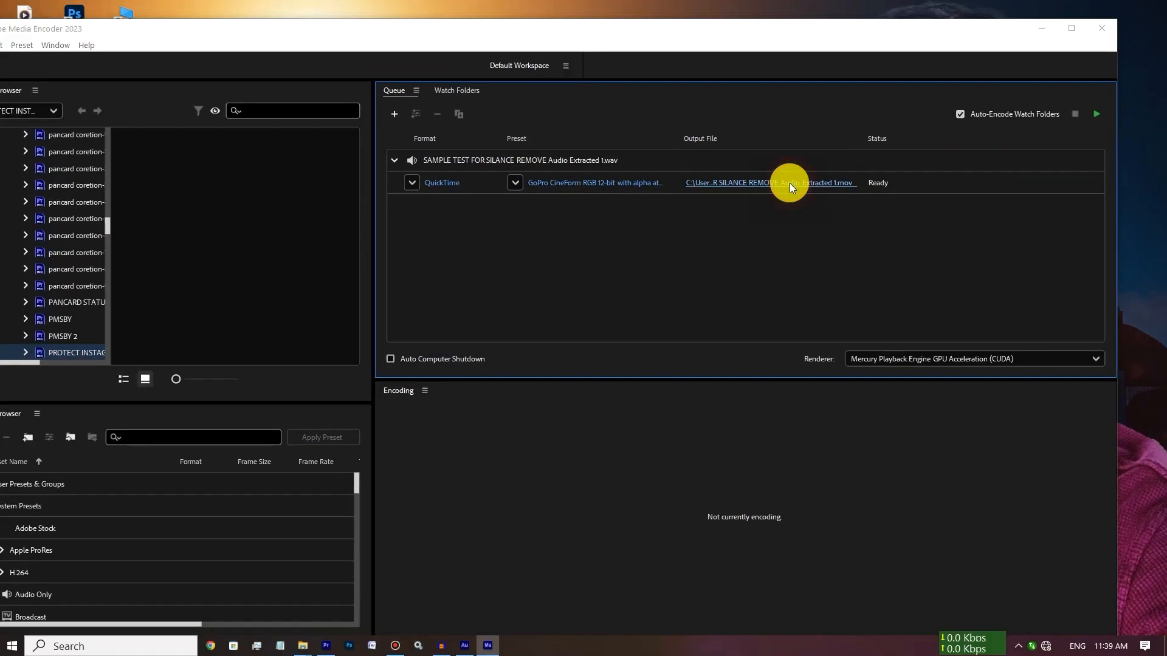
# - Name the queued output "SAMPLE TEST FOR SILANCE REMOVE Audio Extracted 2" in the SILENCE REMOVER folder and start encoding the queue
pyautogui.click(802, 198)
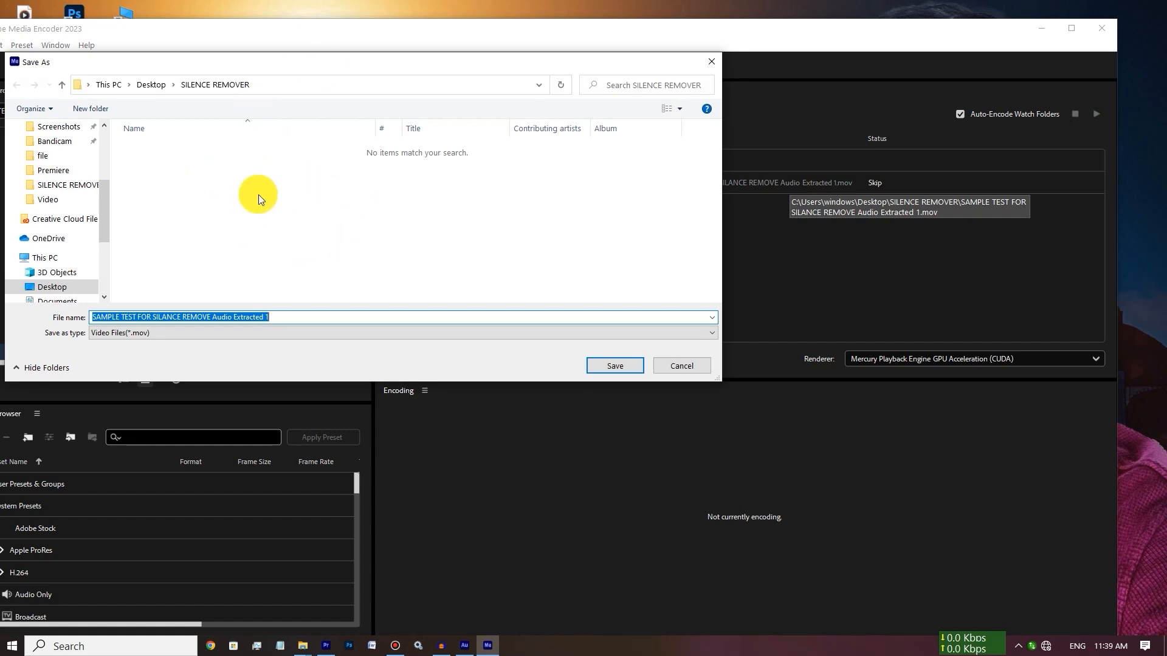
pyautogui.click(297, 319)
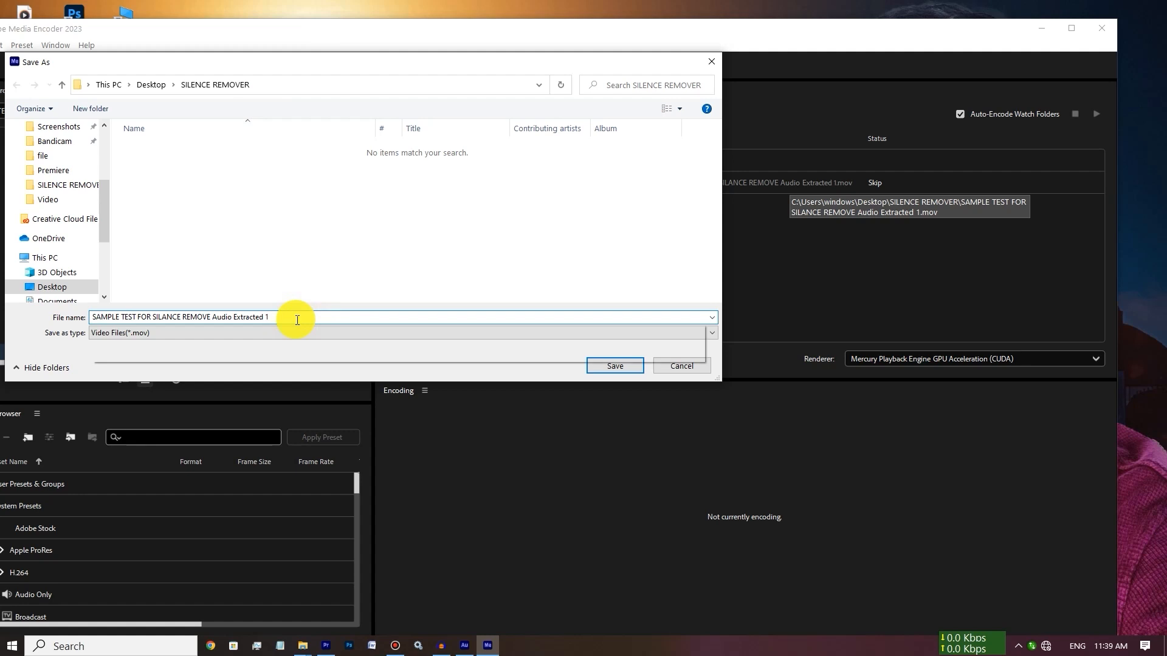
pyautogui.press('BackSpace')
pyautogui.press('Escape')
pyautogui.write('2')
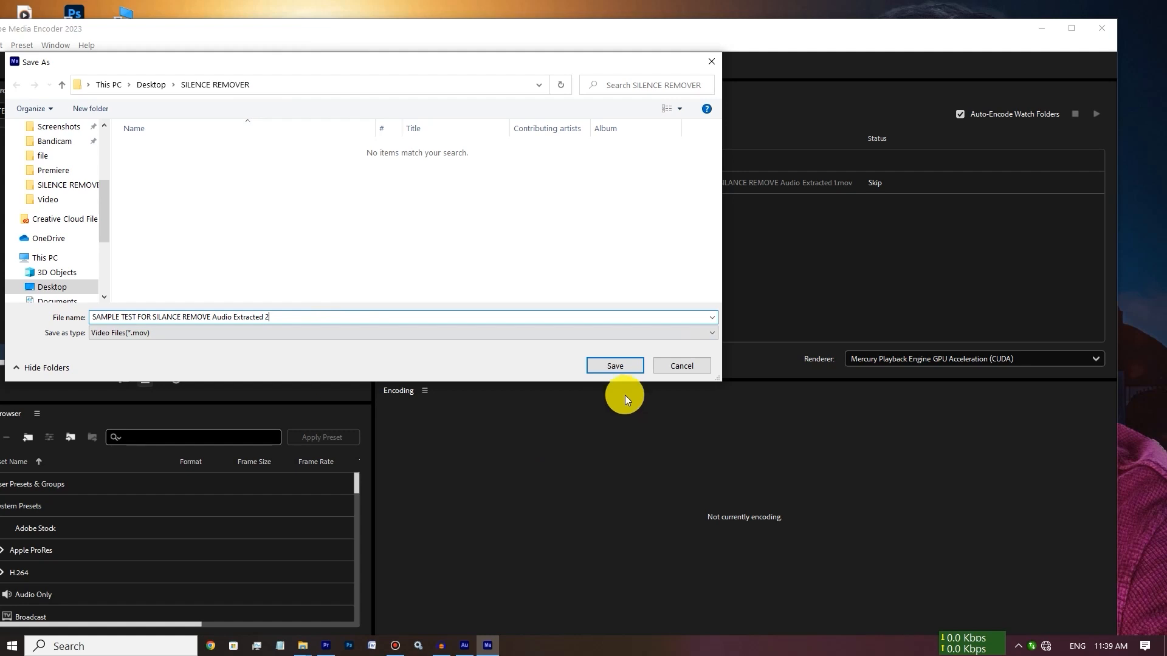
pyautogui.click(630, 366)
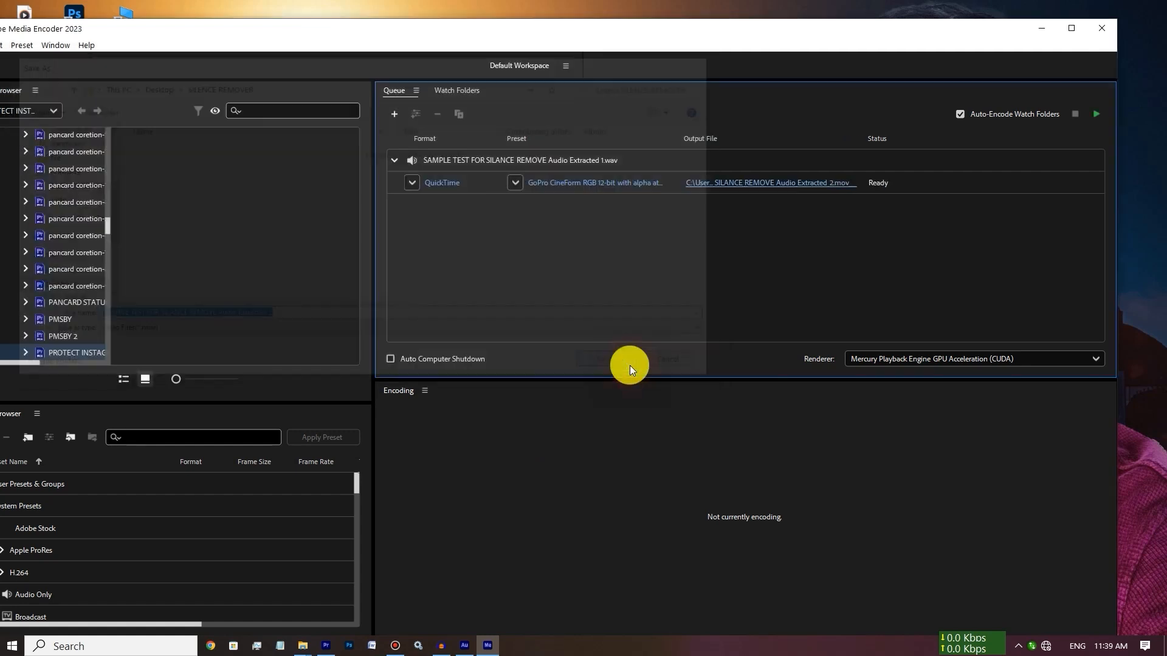
pyautogui.click(1099, 111)
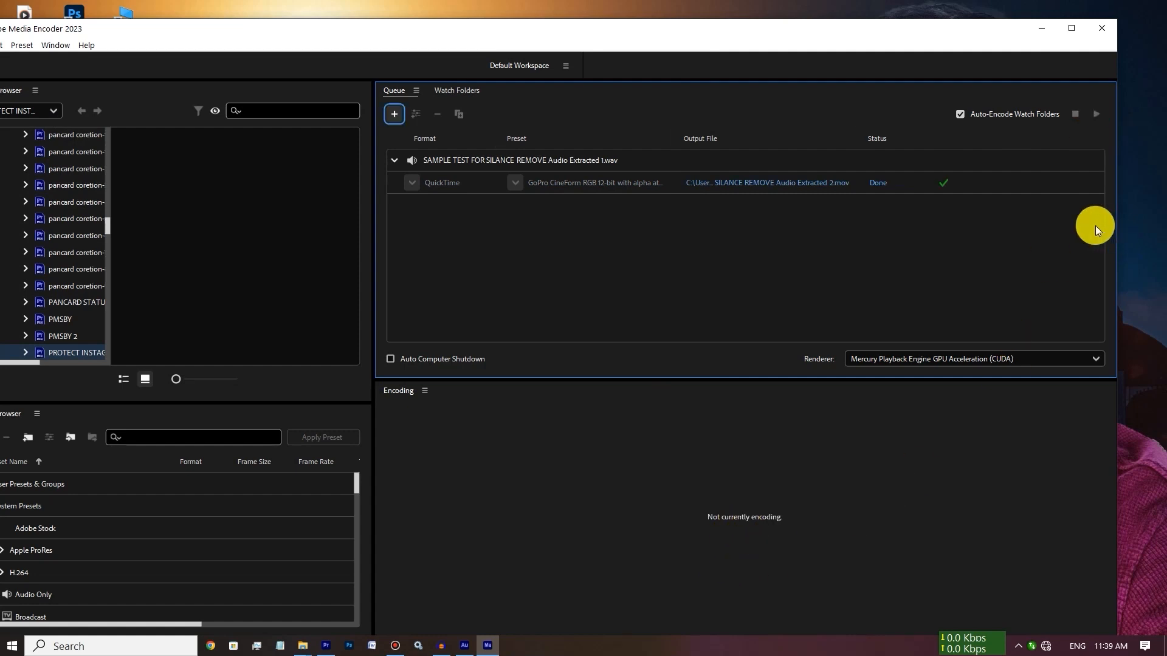
# - Minimize Media Encoder and switch back to the Premiere Pro project
pyautogui.click(1042, 29)
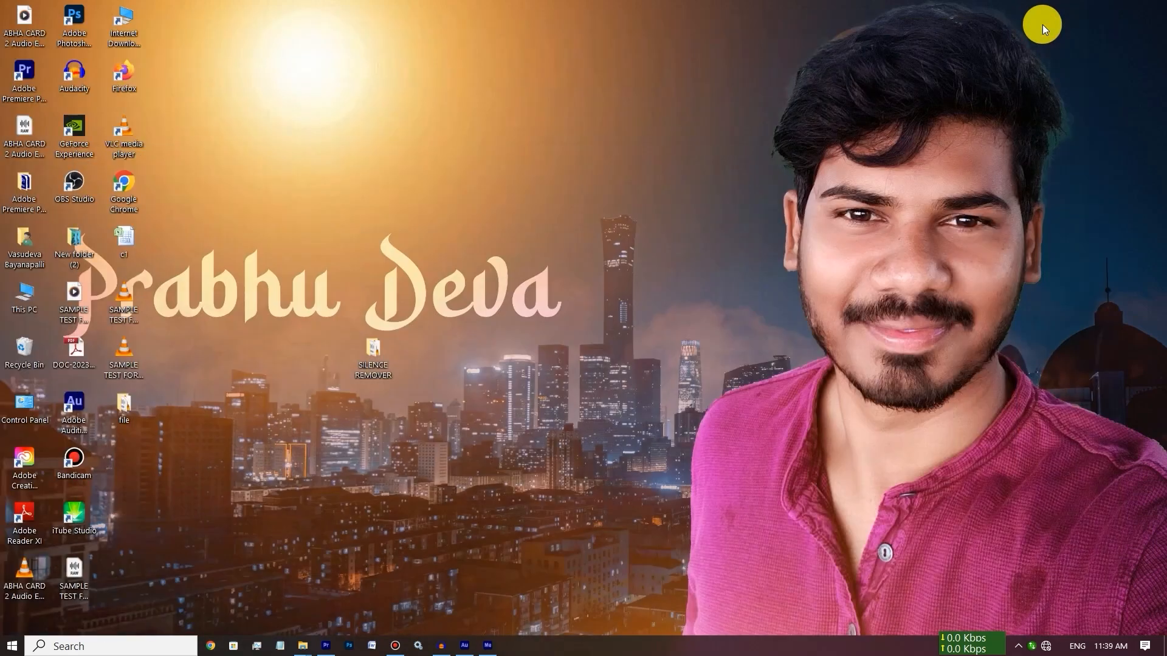
pyautogui.rightClick(514, 56)
pyautogui.click(568, 99)
pyautogui.click(334, 646)
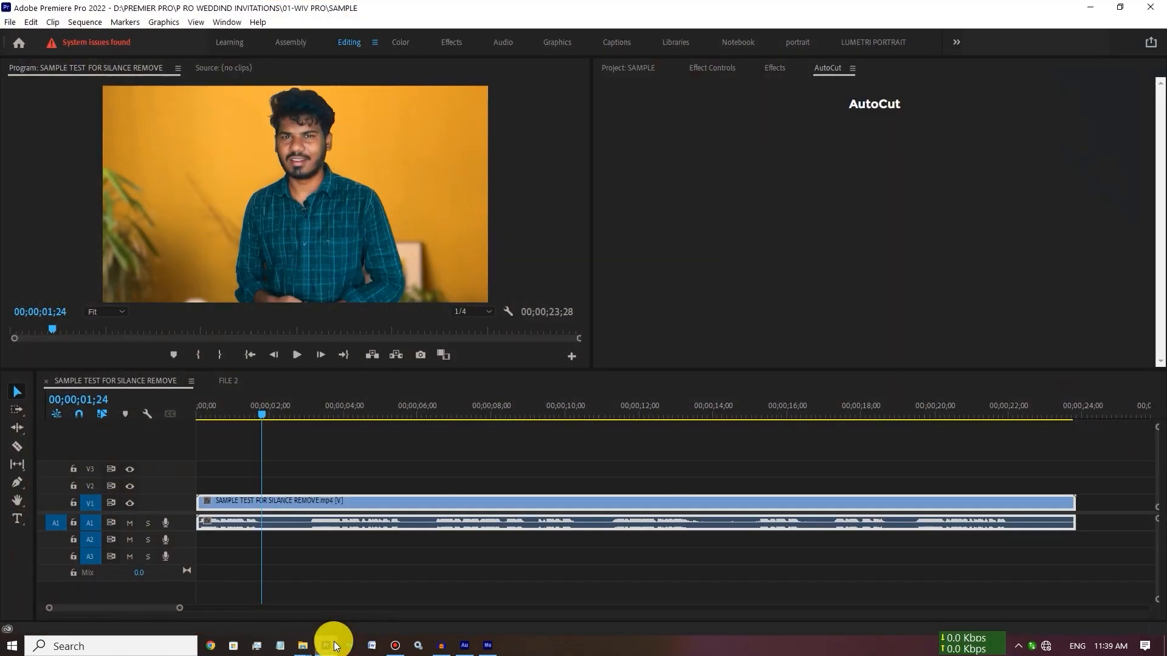
# - Create a new bin named SILENCE in the SAMPLE project and open it
pyautogui.click(646, 70)
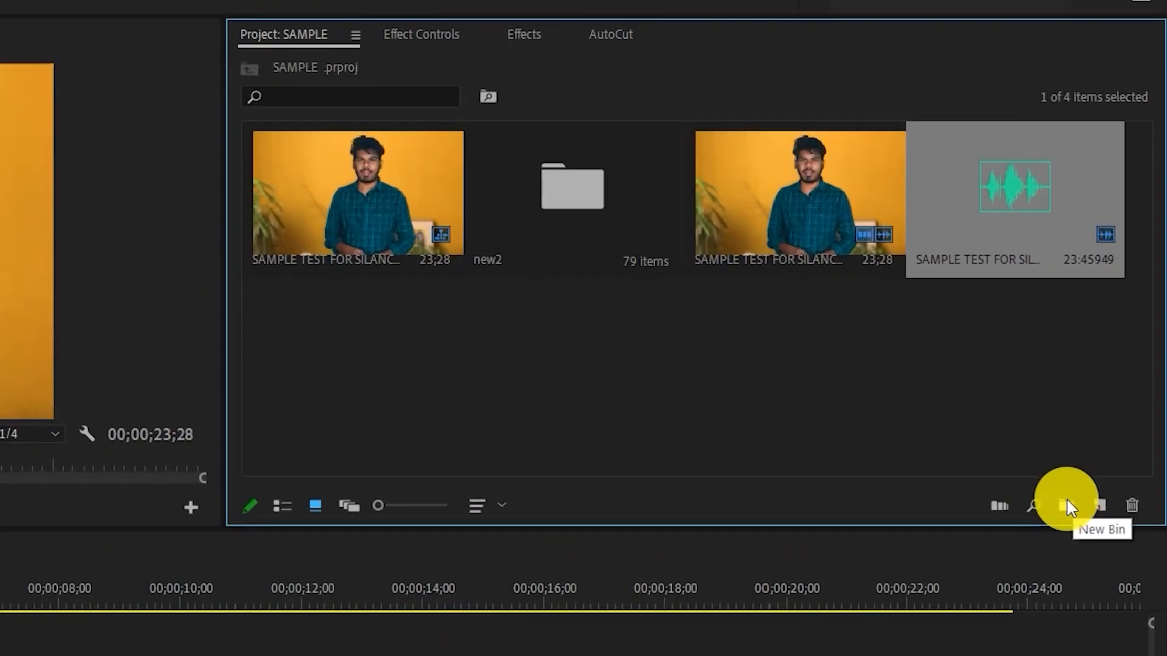
pyautogui.click(1068, 502)
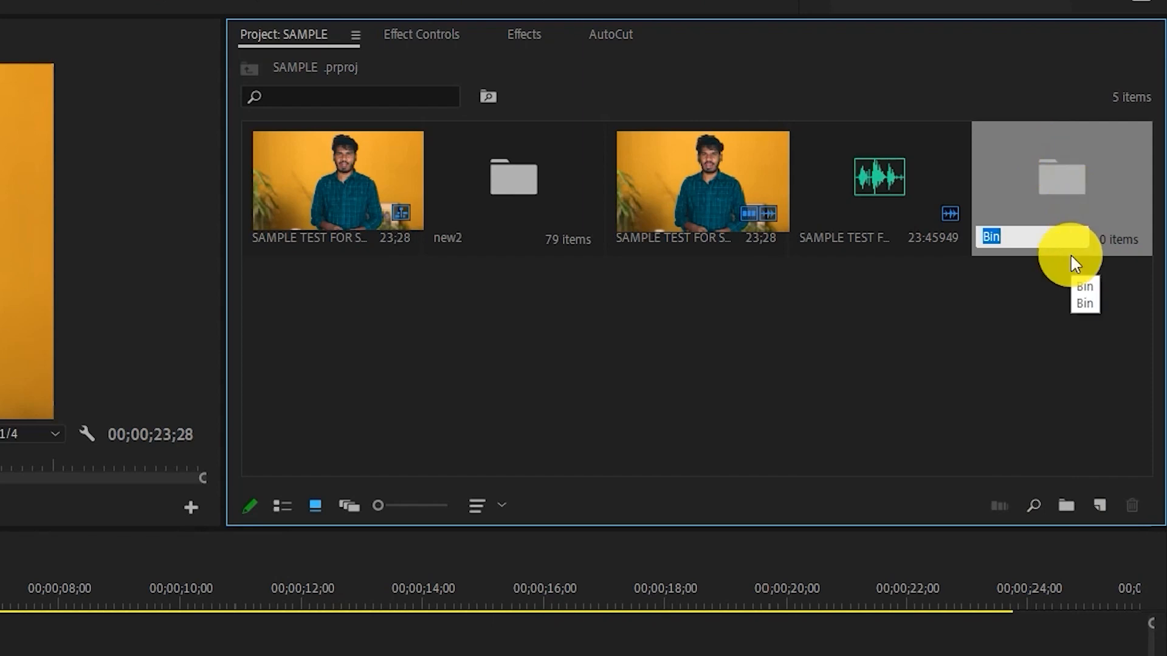
pyautogui.write('SILE')
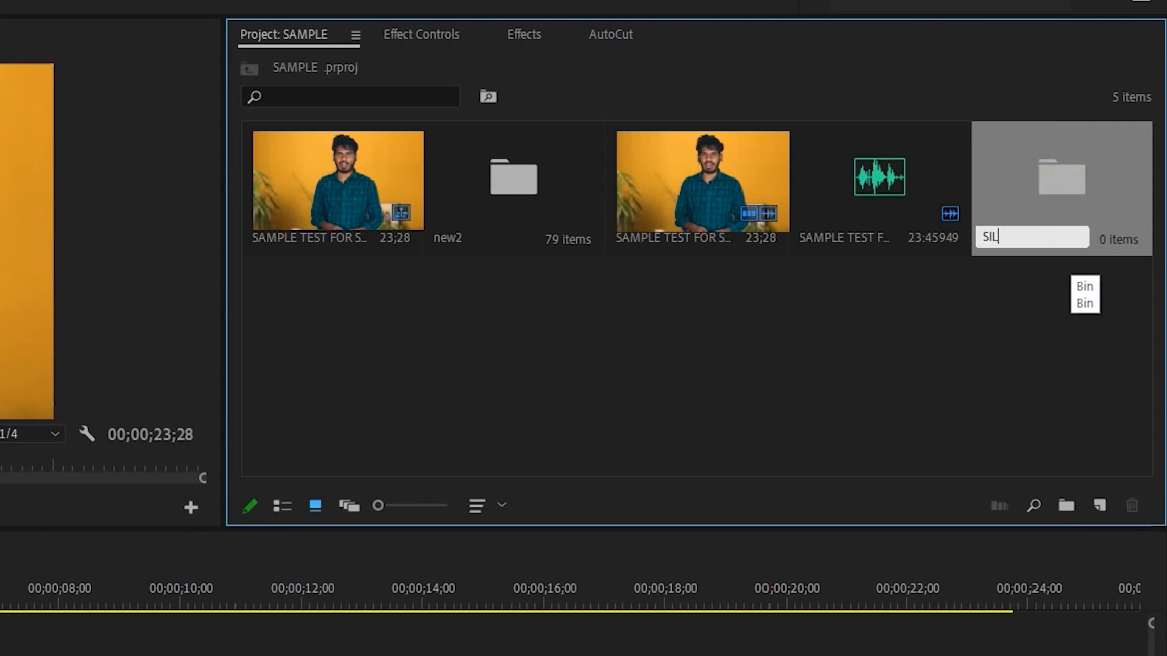
pyautogui.write('NCE')
pyautogui.click(1051, 383)
pyautogui.doubleClick(1063, 196)
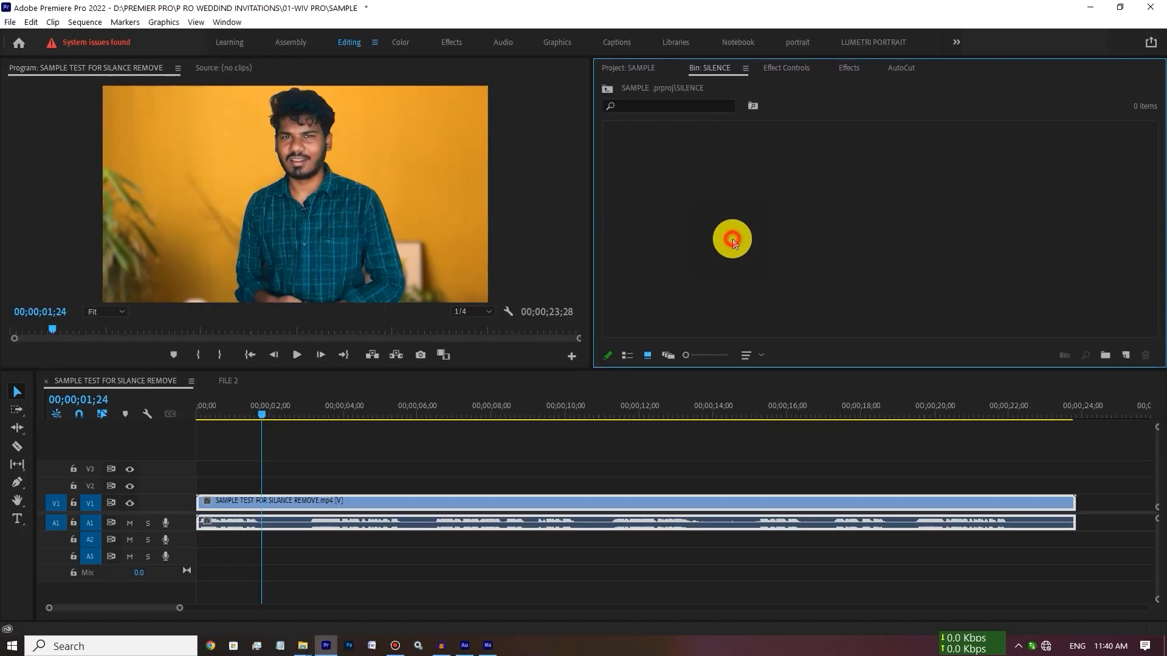
# - Import "SAMPLE TEST FOR SILANCE REMOVE Audio Extracted 2" from the desktop's SILENCE REMOVER folder into the SILENCE bin
pyautogui.doubleClick(550, 289)
pyautogui.scroll(-1, 67, 243)
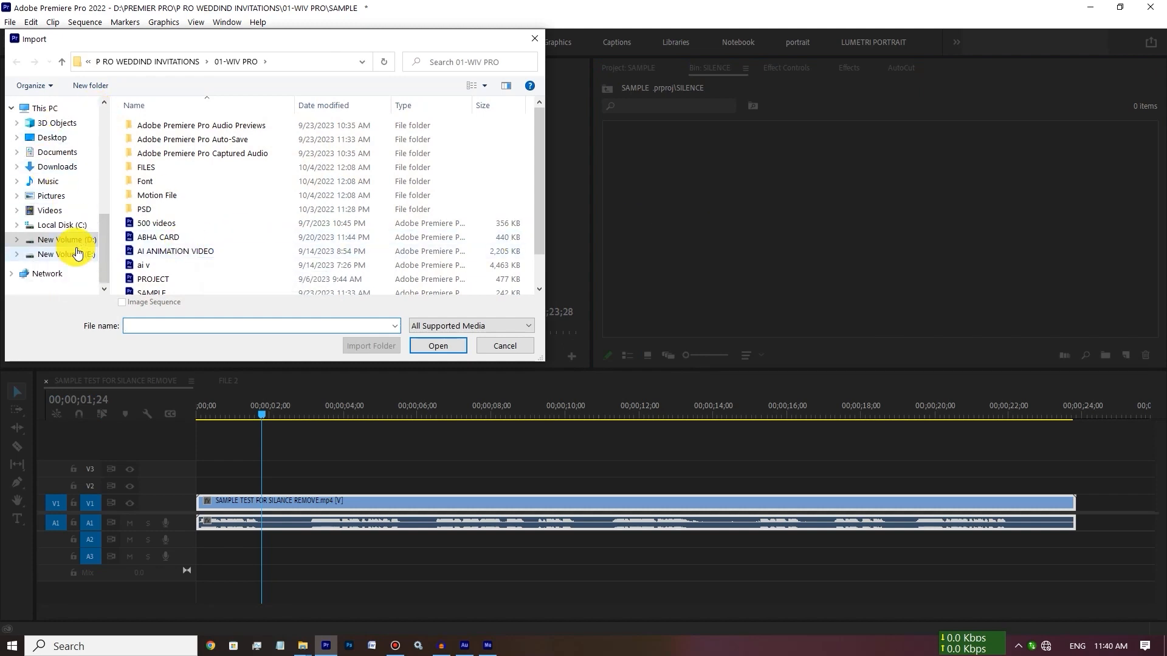
pyautogui.click(53, 139)
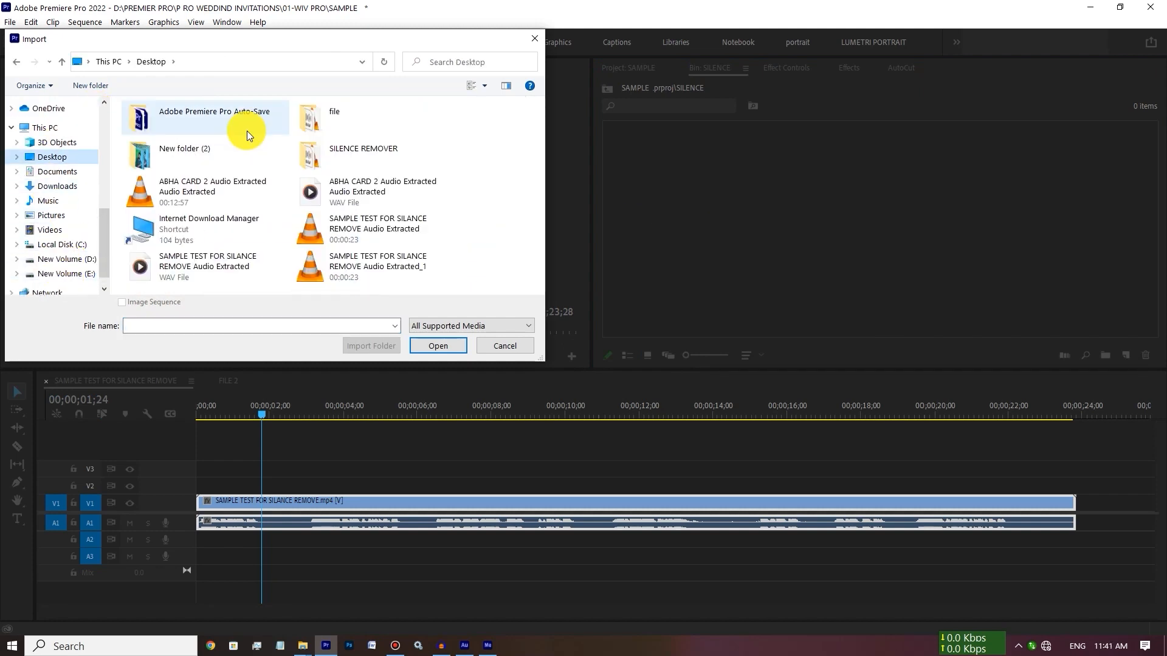
pyautogui.doubleClick(377, 150)
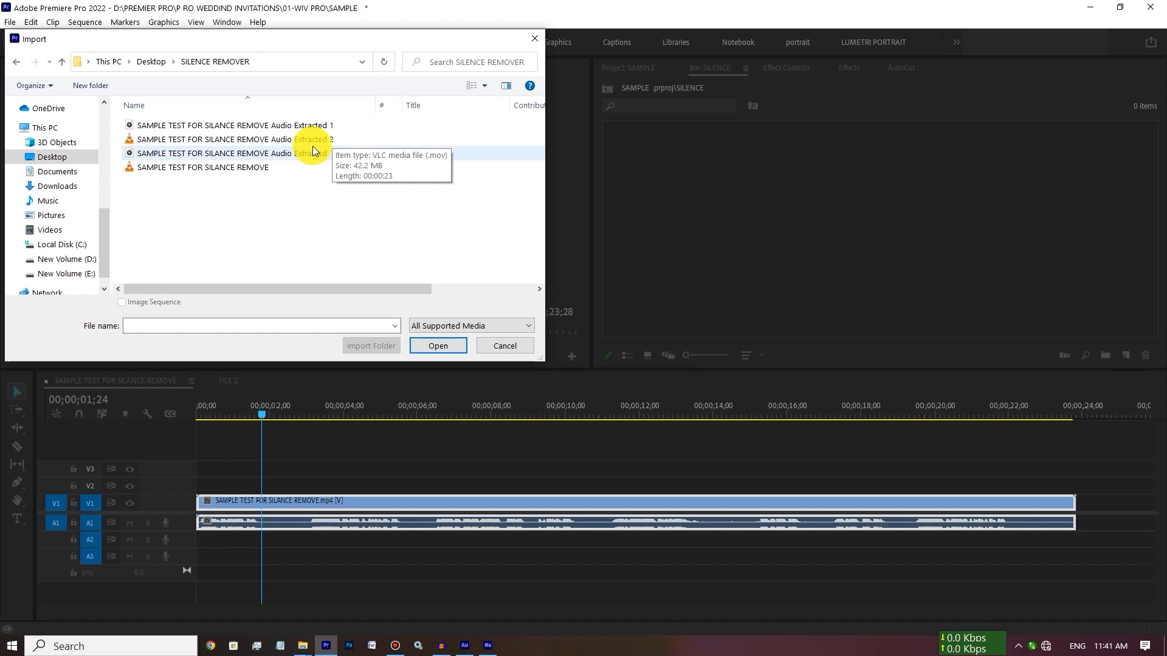
pyautogui.click(336, 143)
pyautogui.click(435, 344)
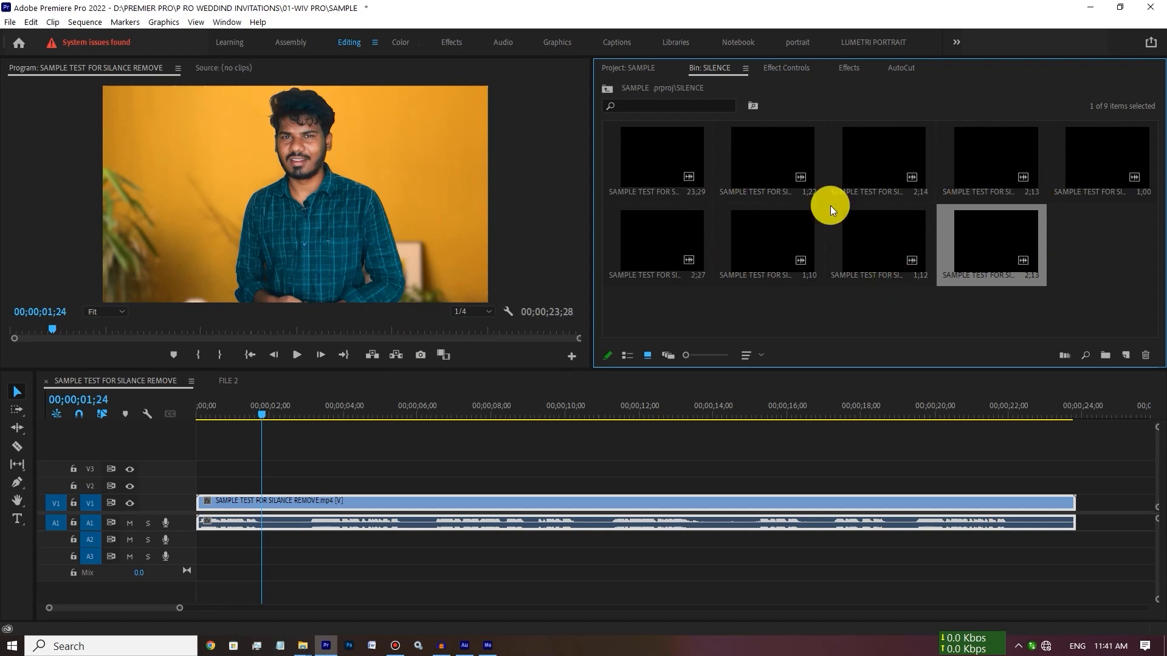
# - Show the SILENCE bin as a list and make all its subclips except the full-length first item offline, keeping media files on disk
pyautogui.click(626, 356)
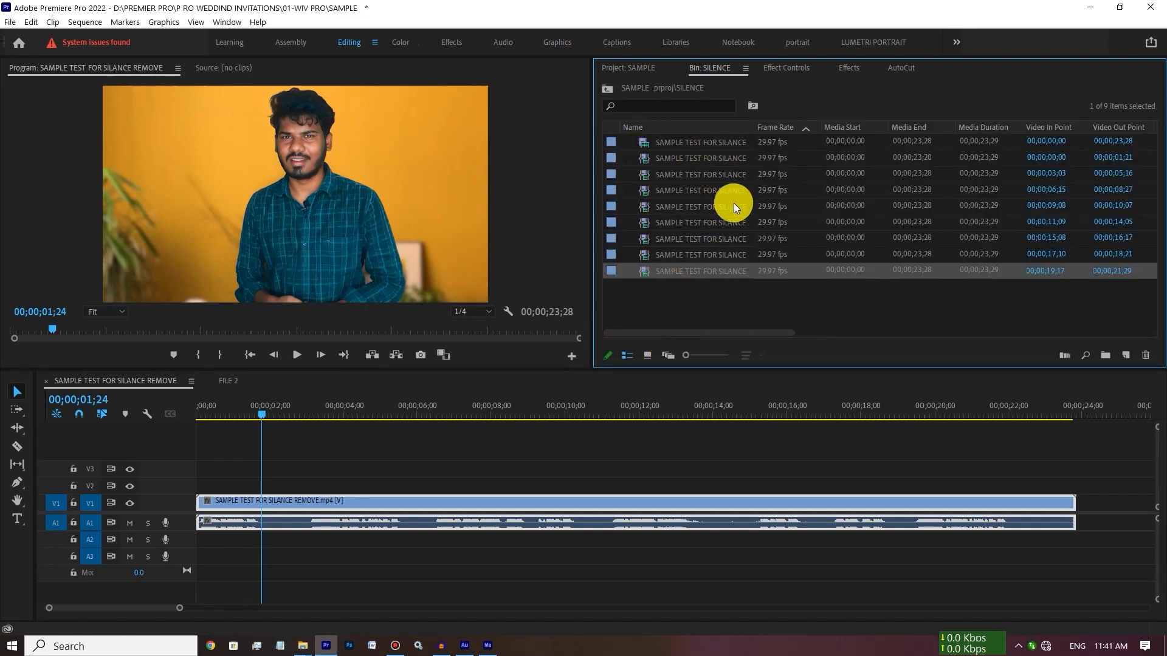
pyautogui.press('Home')
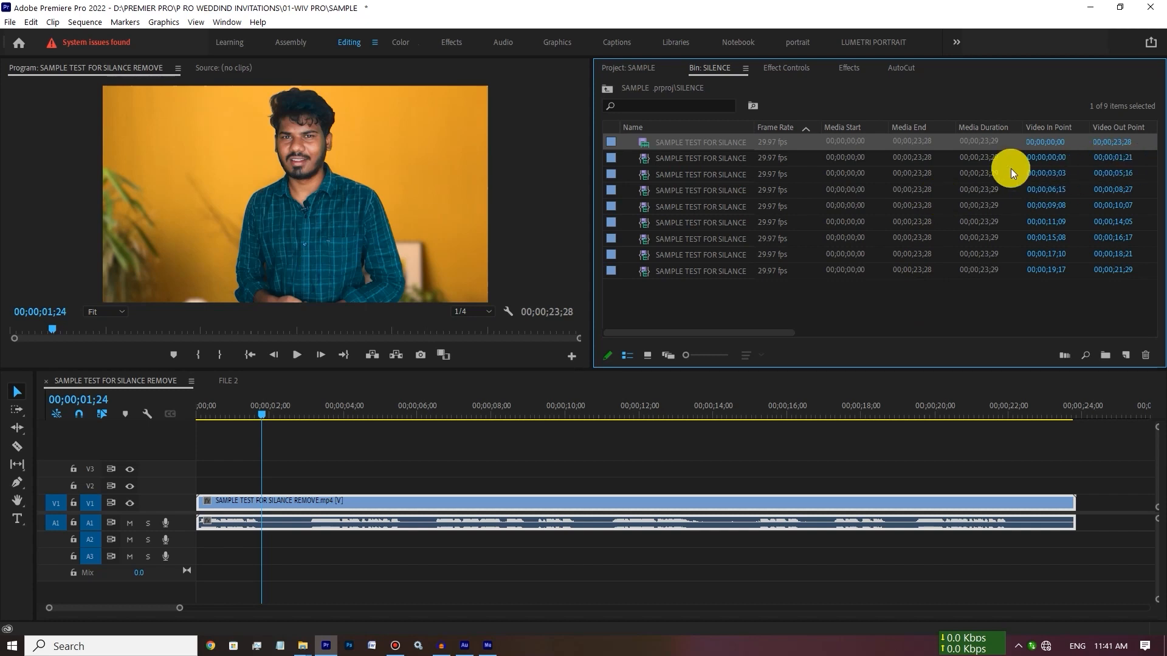
pyautogui.click(859, 159)
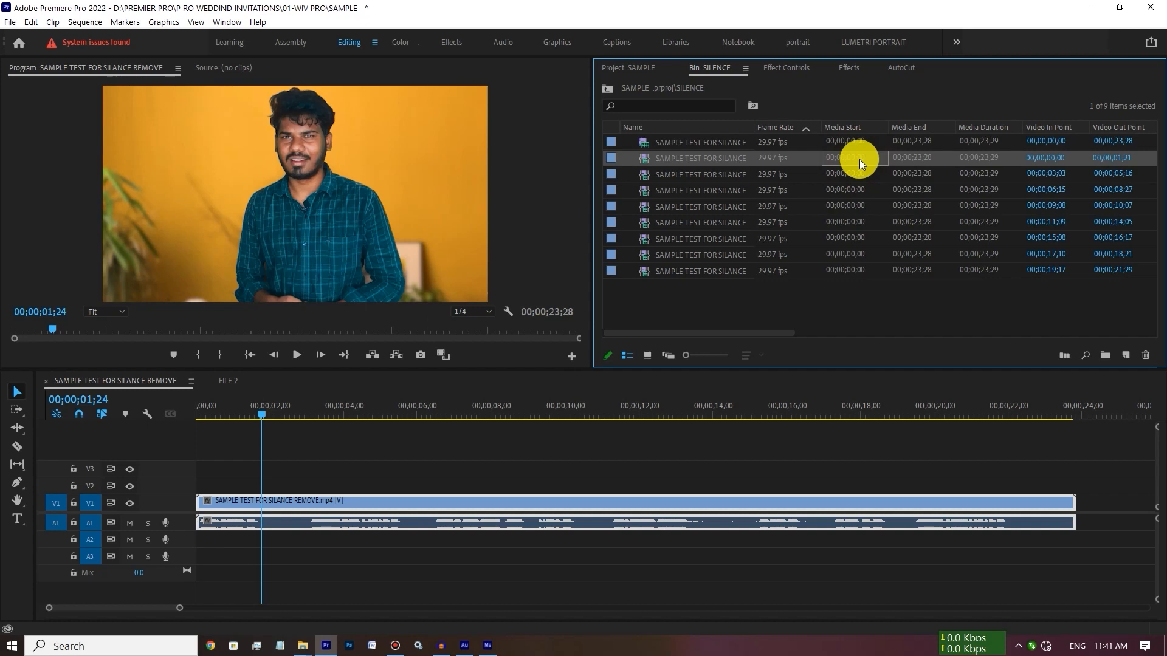
pyautogui.keyDown('shift'); pyautogui.click(821, 266); pyautogui.keyUp('shift')
pyautogui.rightClick(766, 206)
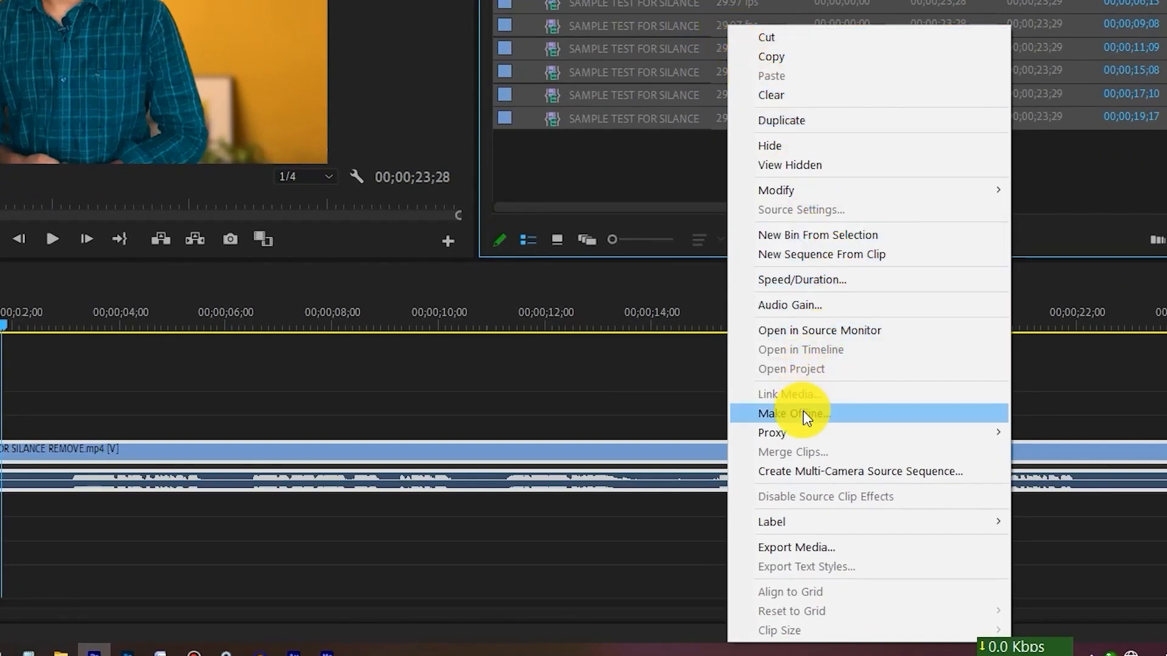
pyautogui.click(803, 414)
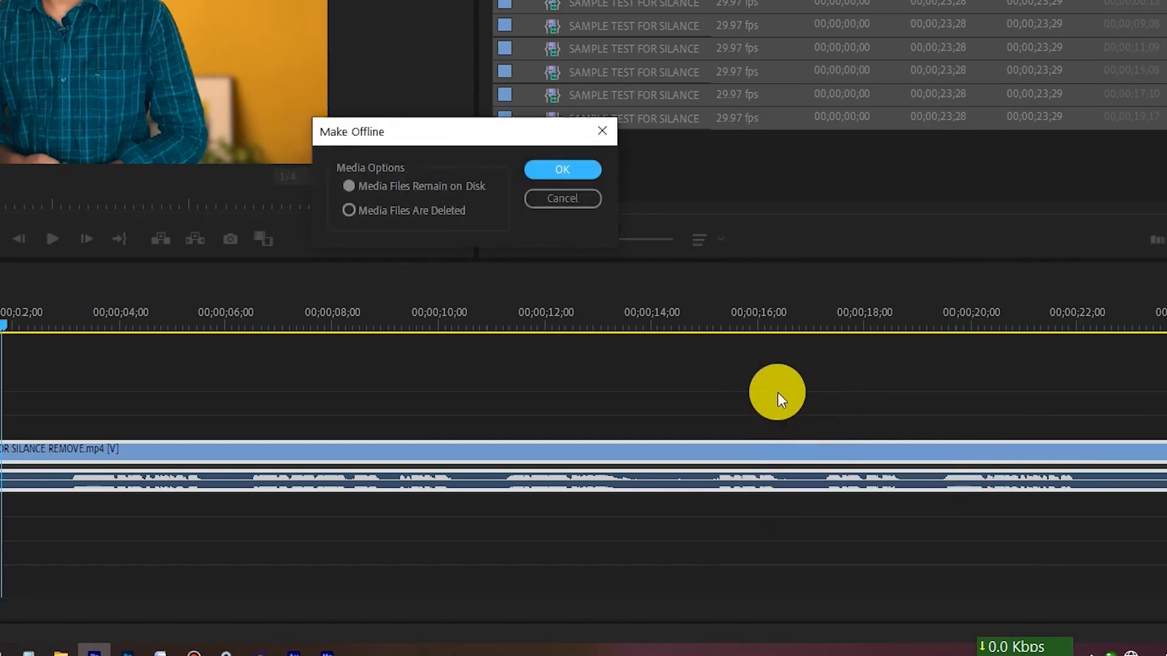
pyautogui.click(593, 175)
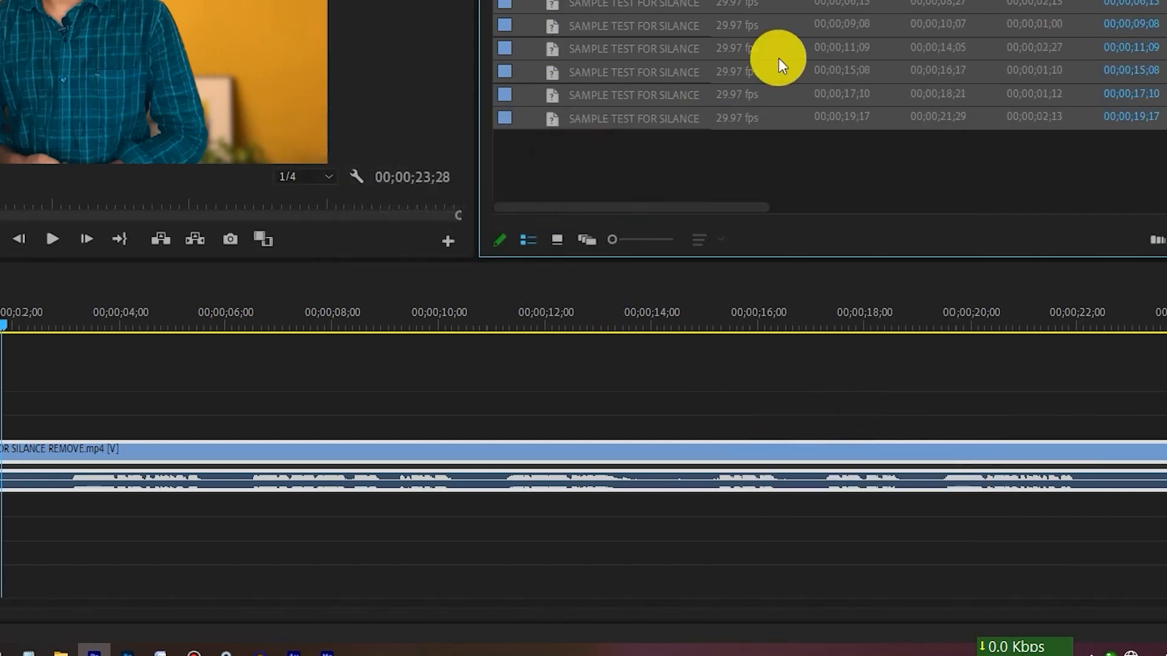
# - Relink the offline subclips to the original SAMPLE TEST FOR SILANCE REMOVE video in the SILENCE REMOVER folder
pyautogui.rightClick(672, 31)
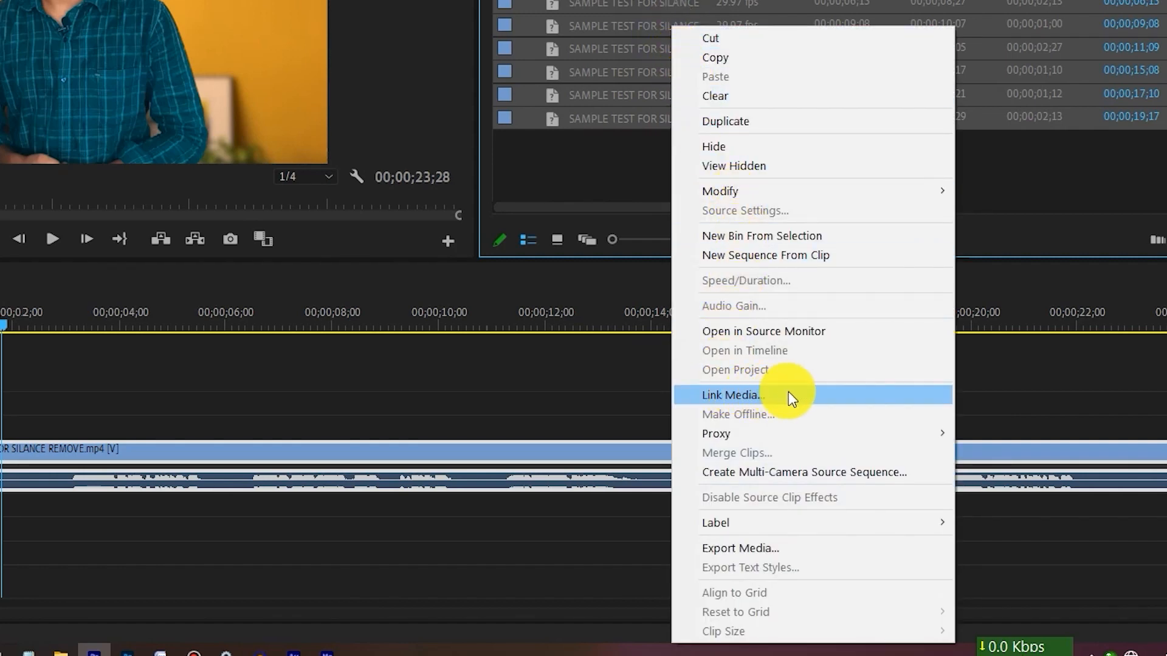
pyautogui.click(834, 396)
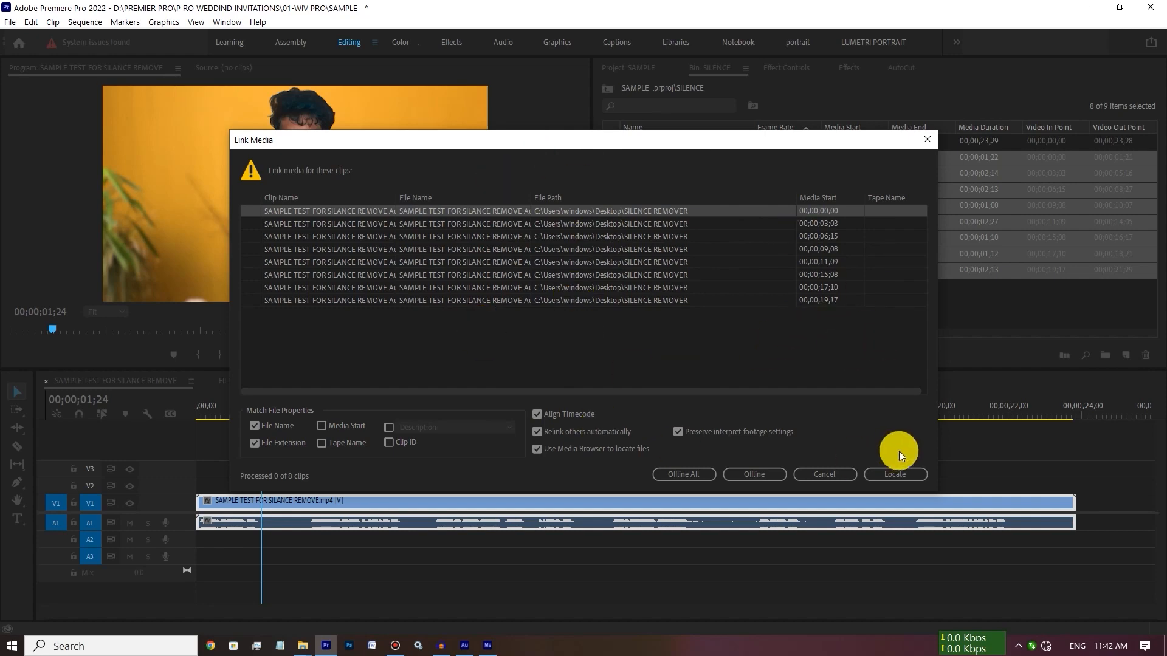
pyautogui.click(910, 474)
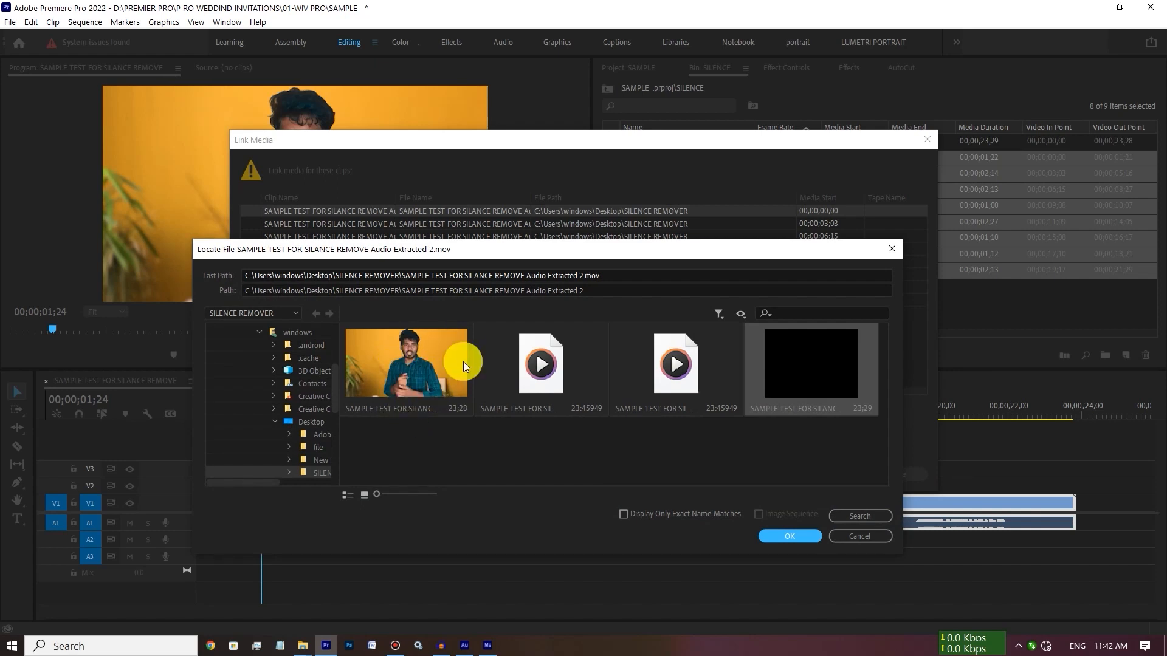
pyautogui.click(432, 383)
pyautogui.click(802, 541)
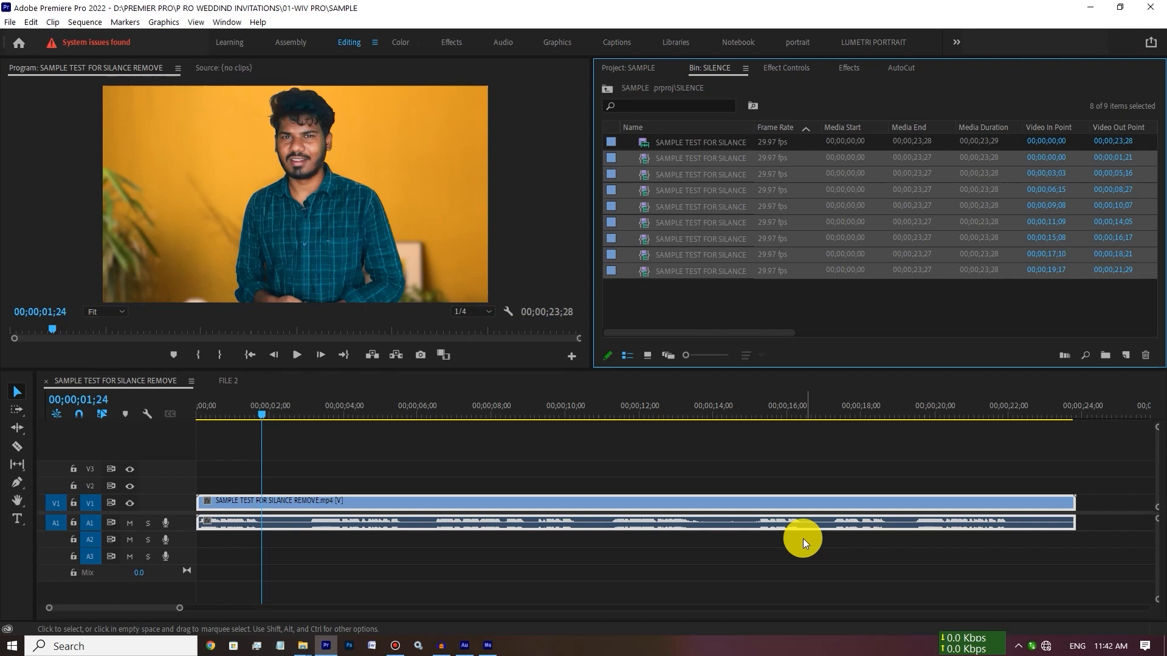
# - Place the relinked subclips in the sequence after the original clip and play back both versions to compare them
pyautogui.moveTo(178, 607); pyautogui.dragTo(528, 636)
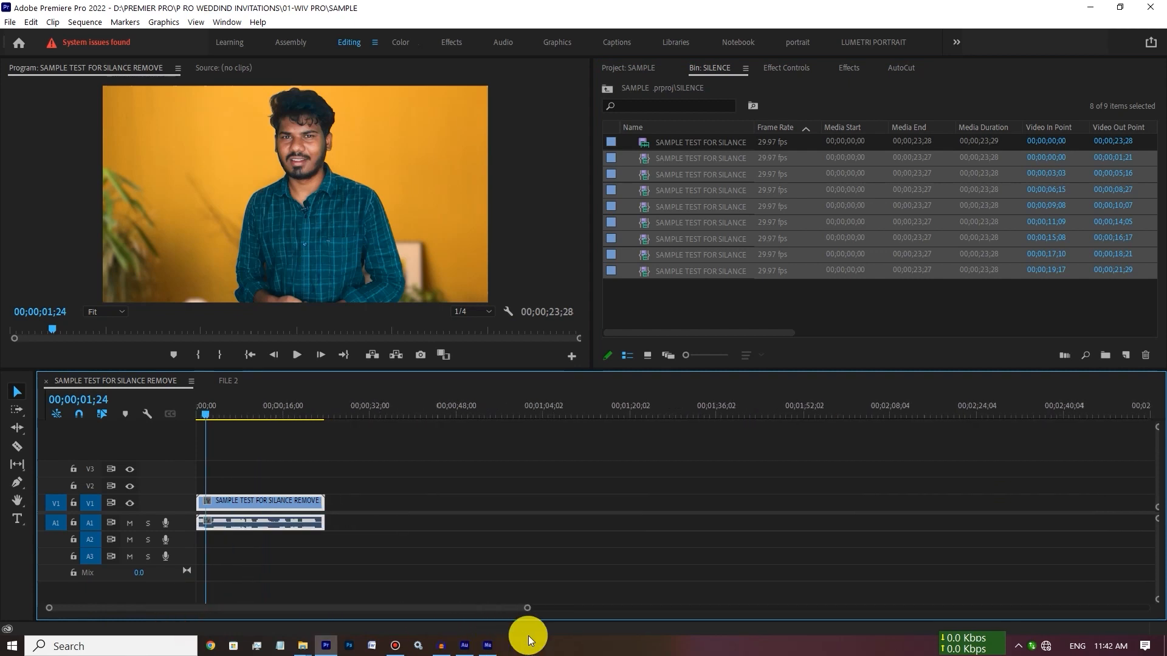
pyautogui.moveTo(713, 172); pyautogui.dragTo(391, 517)
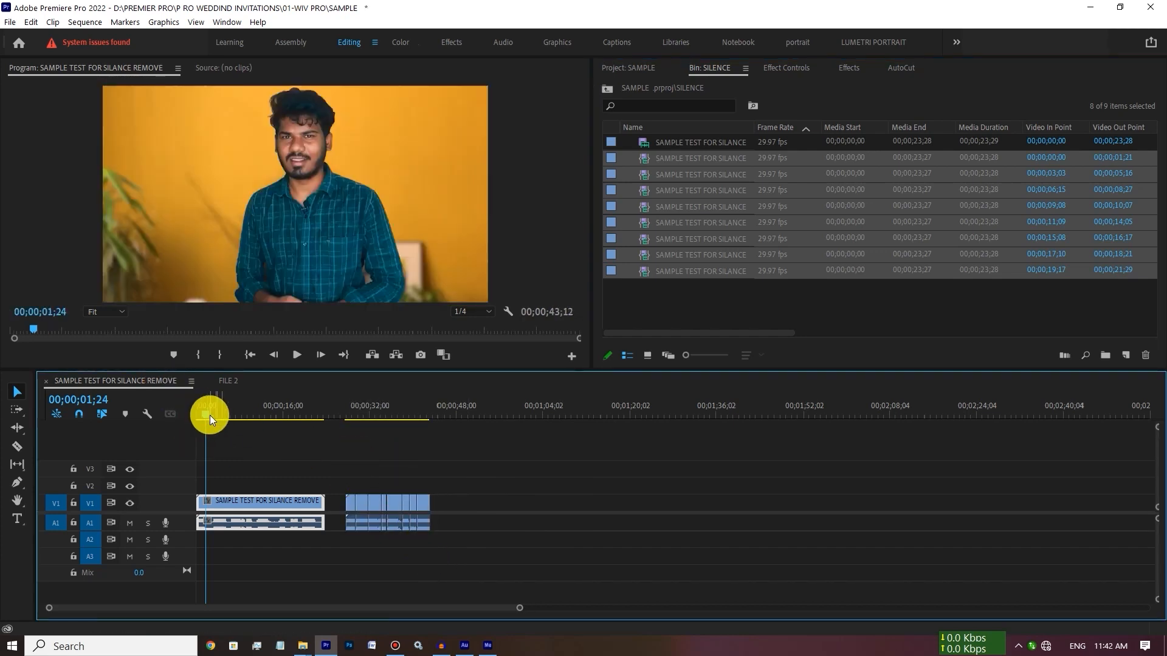
pyautogui.moveTo(210, 415); pyautogui.dragTo(170, 424)
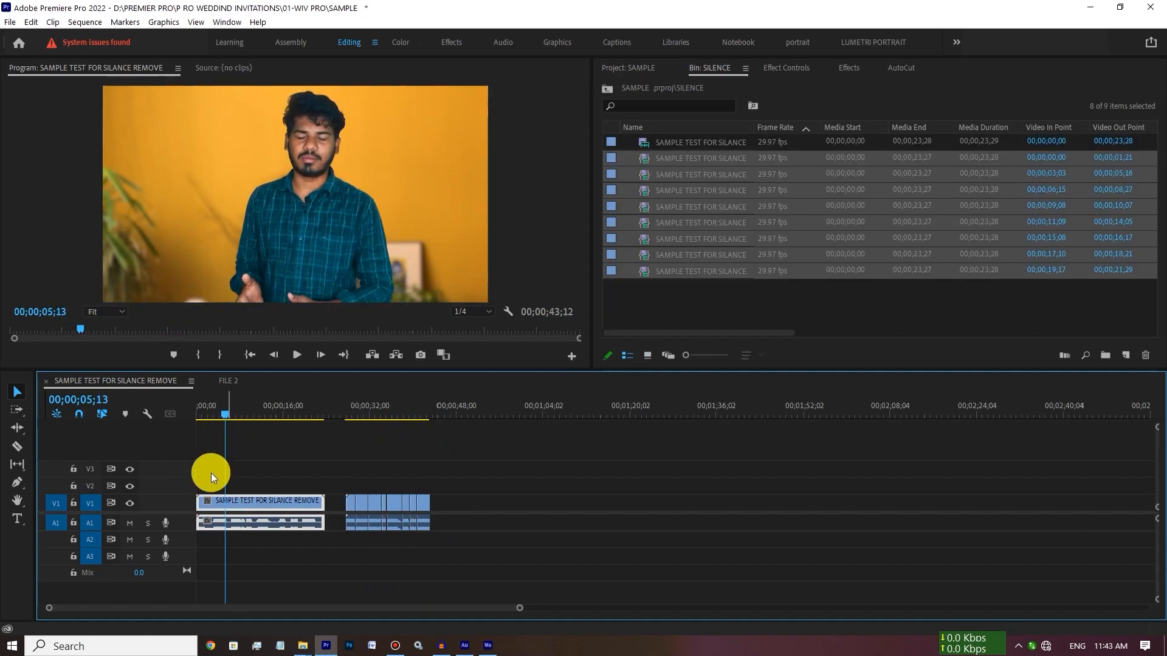
pyautogui.moveTo(225, 415); pyautogui.dragTo(343, 445)
pyautogui.press('space')
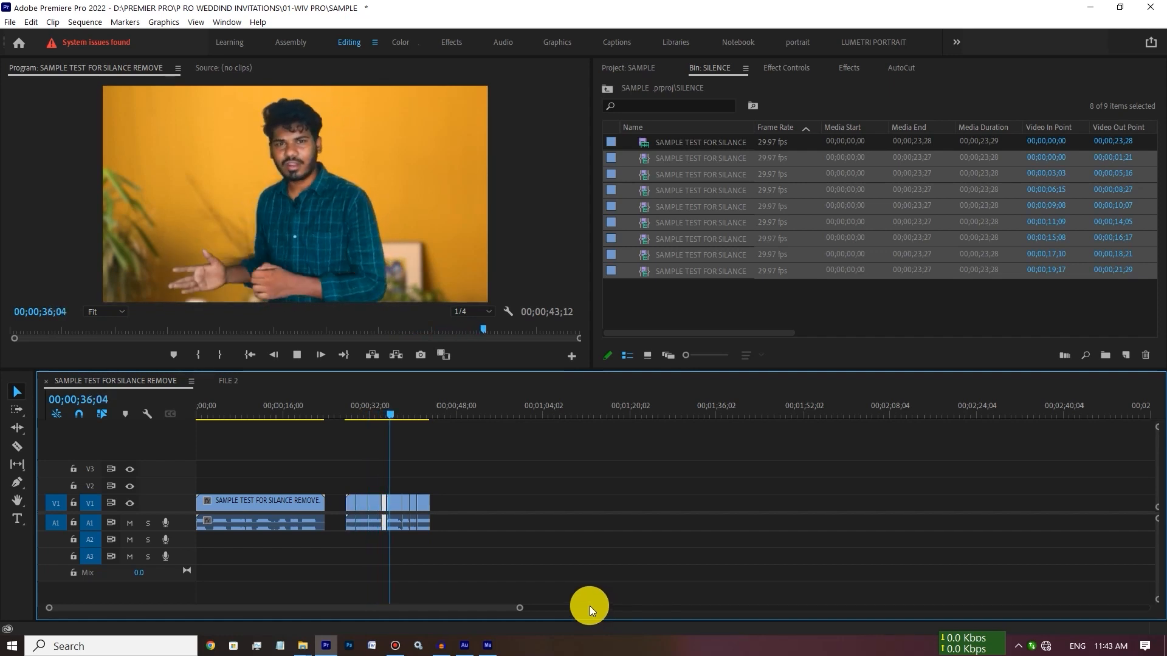
pyautogui.press('space')
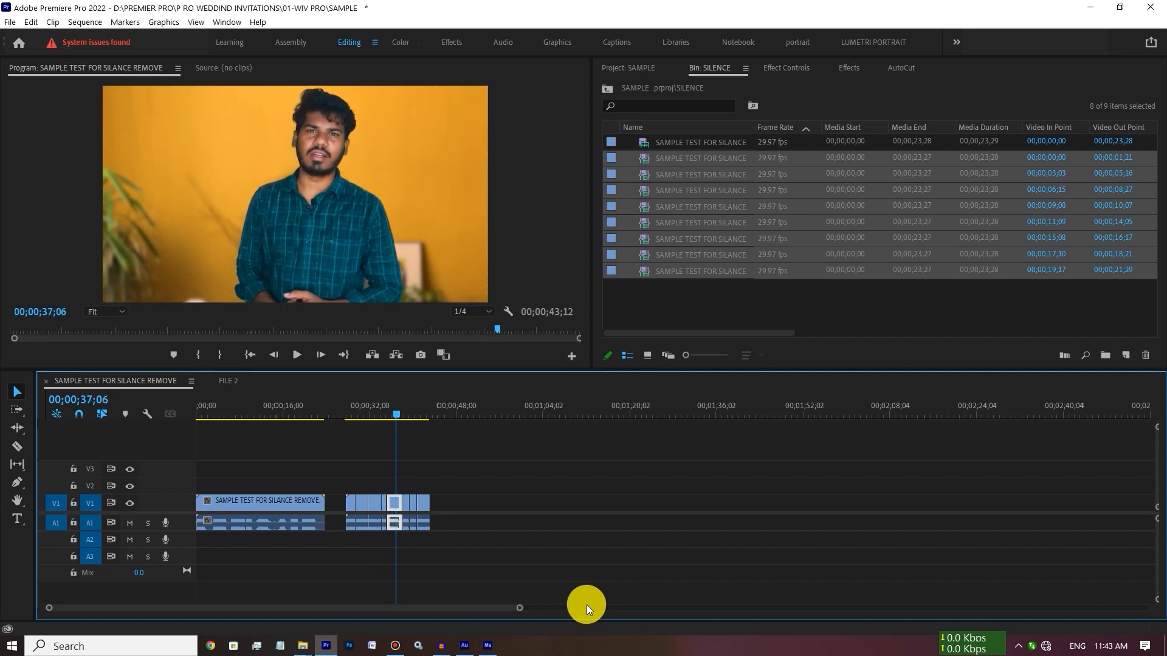
# - Delete the original uncut clip, move all the subclips to the sequence start, and return the playhead to the beginning
pyautogui.moveTo(467, 447); pyautogui.dragTo(353, 544)
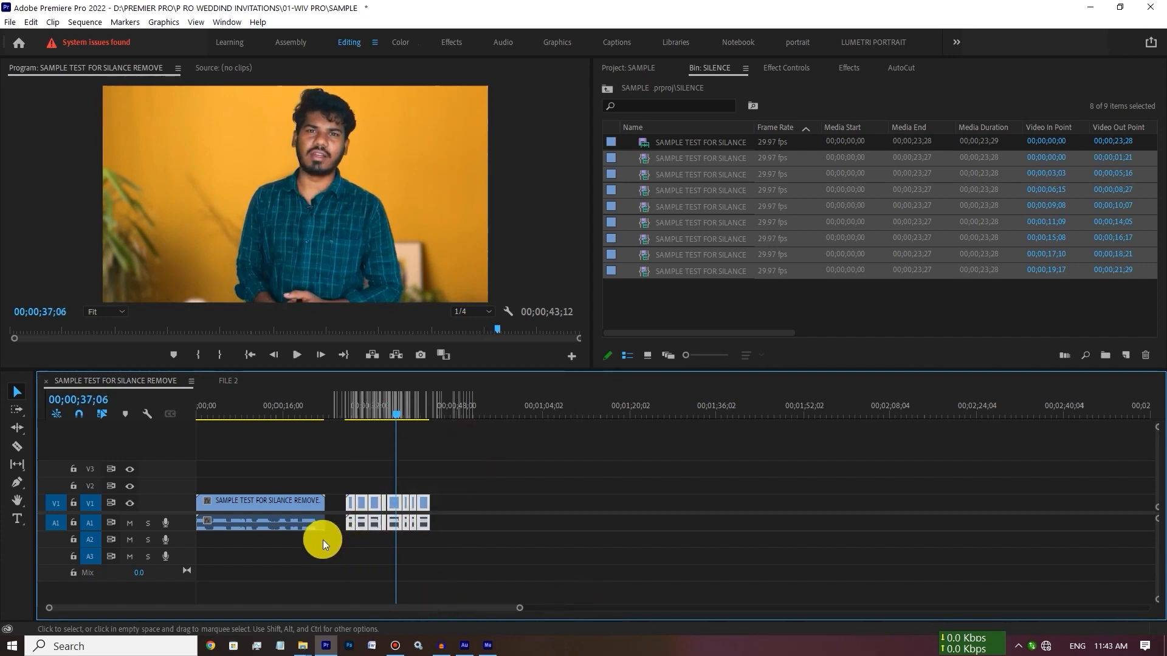
pyautogui.click(275, 502)
pyautogui.press('Delete')
pyautogui.moveTo(472, 474); pyautogui.dragTo(214, 511)
pyautogui.click(393, 415)
pyautogui.press('Home')
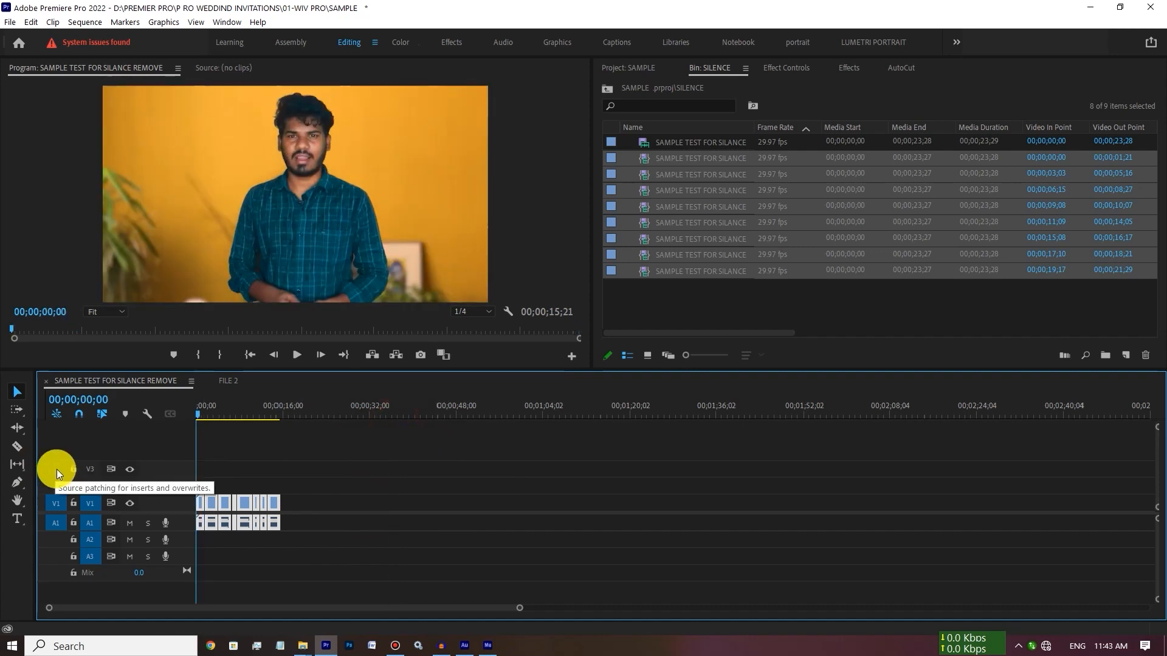
# - Open the FILE 2 sequence and select all its clips to examine the cuts
pyautogui.click(226, 380)
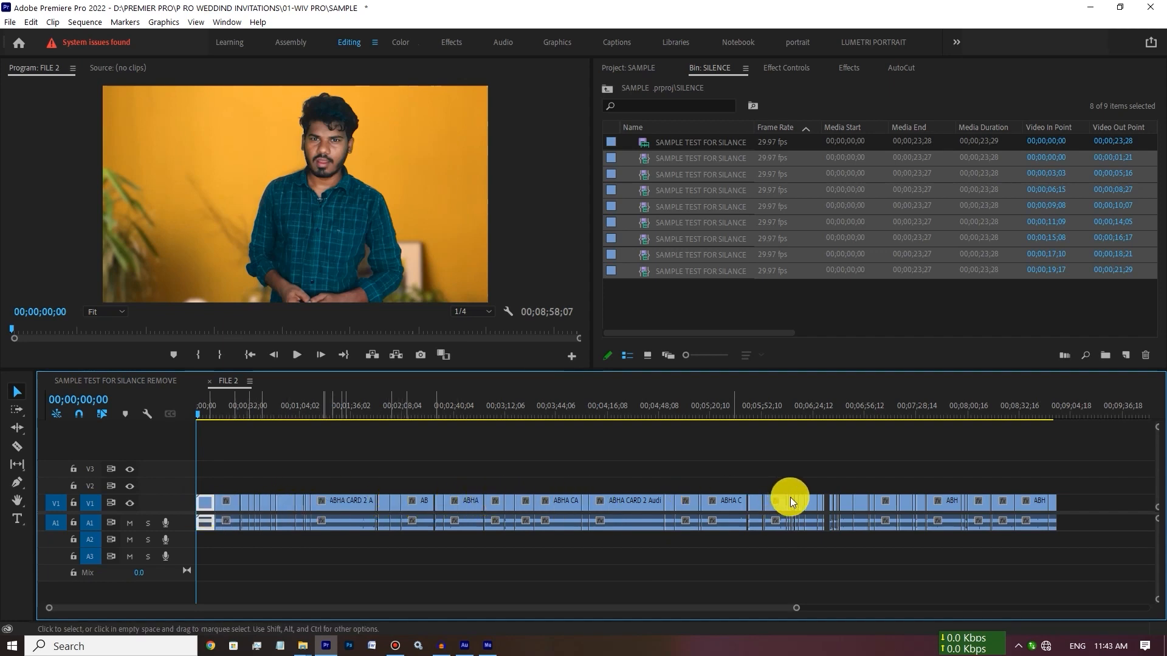
pyautogui.moveTo(1094, 487); pyautogui.dragTo(381, 559)
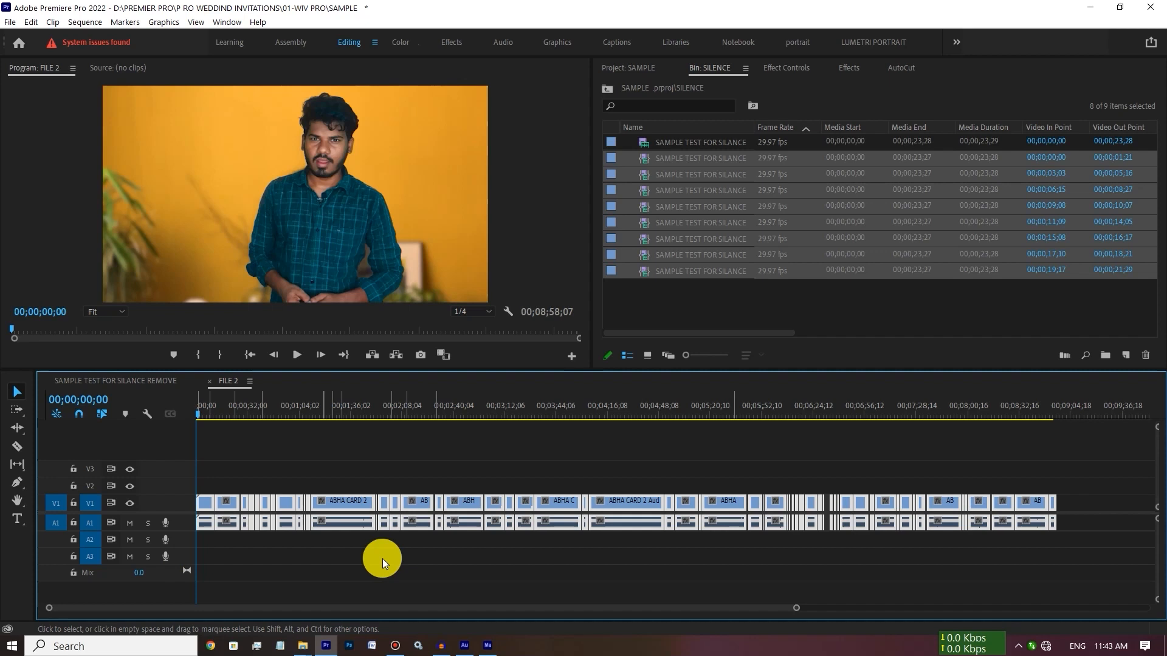